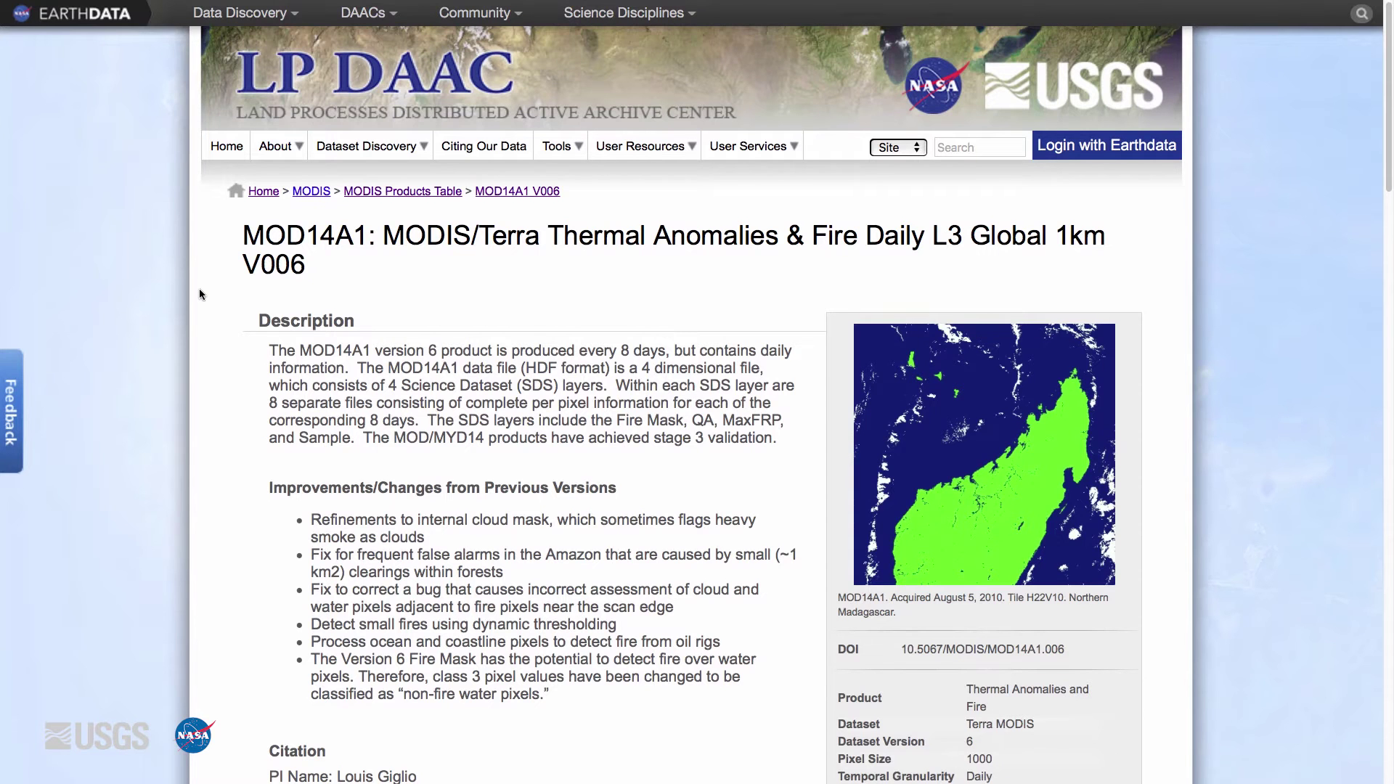
Step: Launch the Earthdata Search Client from the MOD14A1 Version 6 page's Data Access tools
{"action": "scroll", "coordinate": [209, 352], "scroll_direction": "down", "scroll_amount": 3}
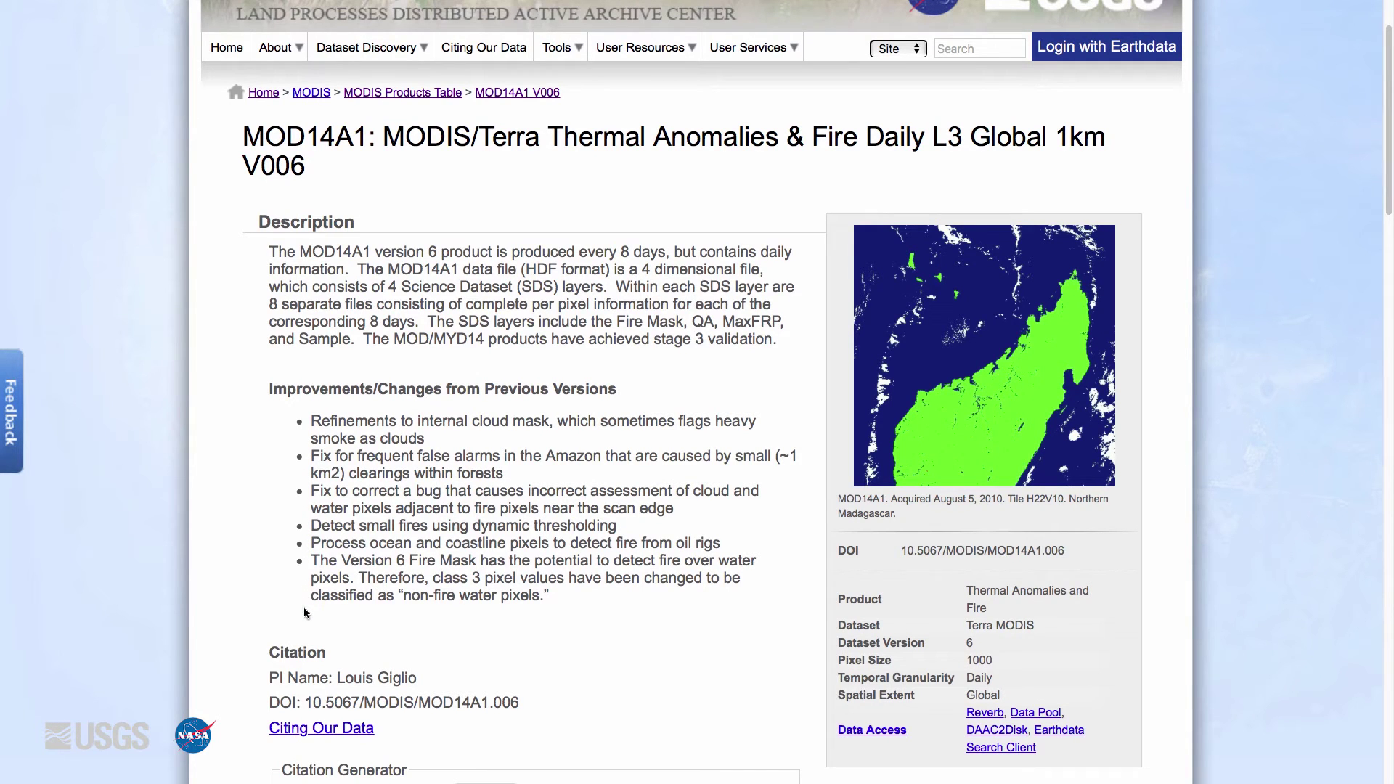
{"action": "scroll", "coordinate": [305, 602], "scroll_direction": "down", "scroll_amount": 10}
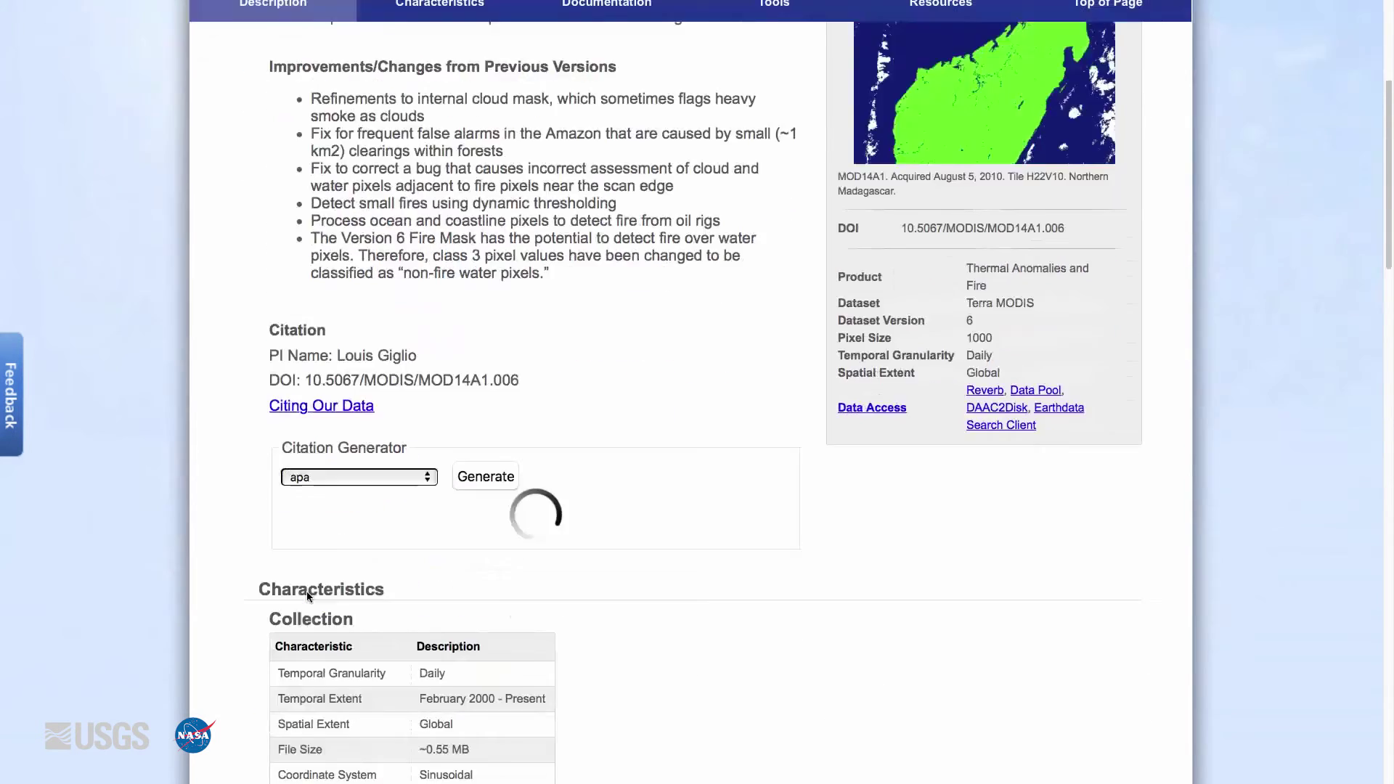
{"action": "scroll", "coordinate": [306, 597], "scroll_direction": "down", "scroll_amount": 10}
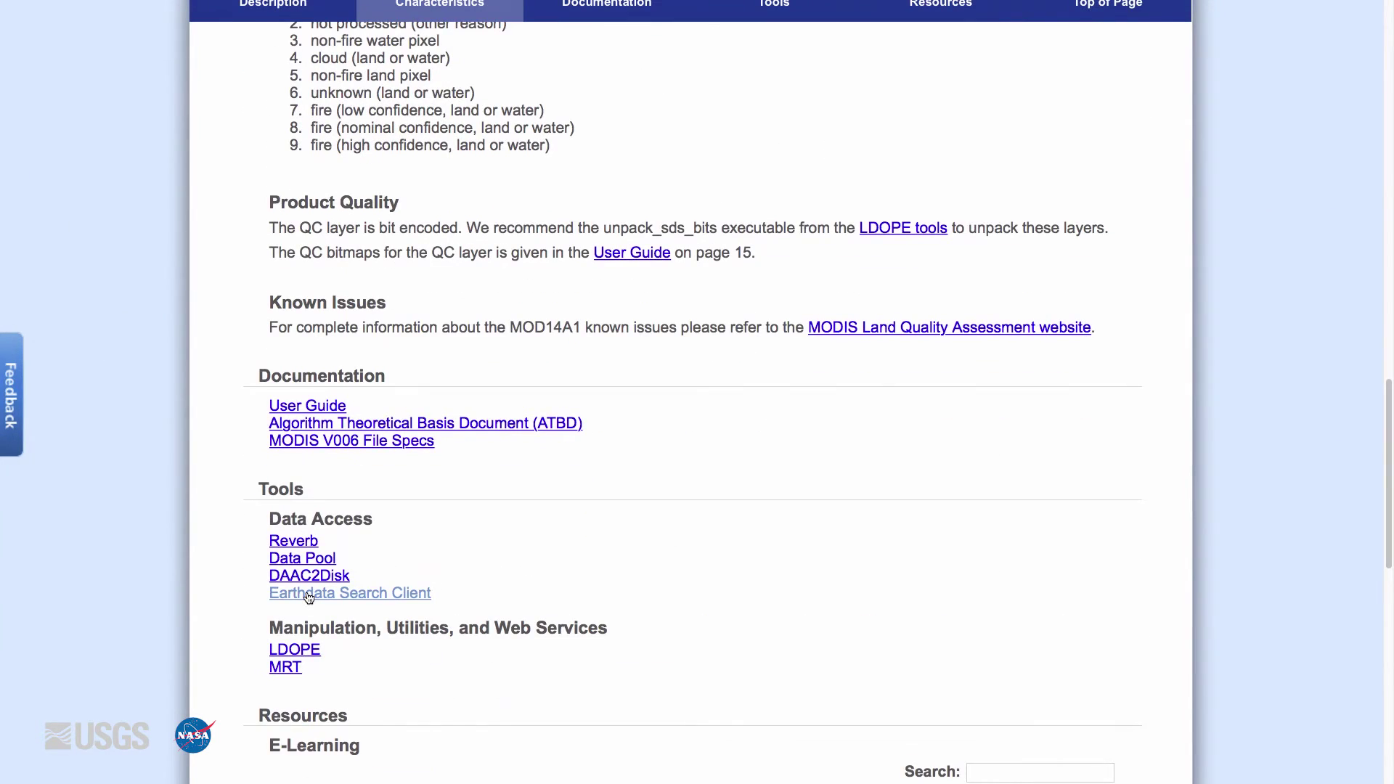
{"action": "scroll", "coordinate": [309, 596], "scroll_direction": "down", "scroll_amount": 1}
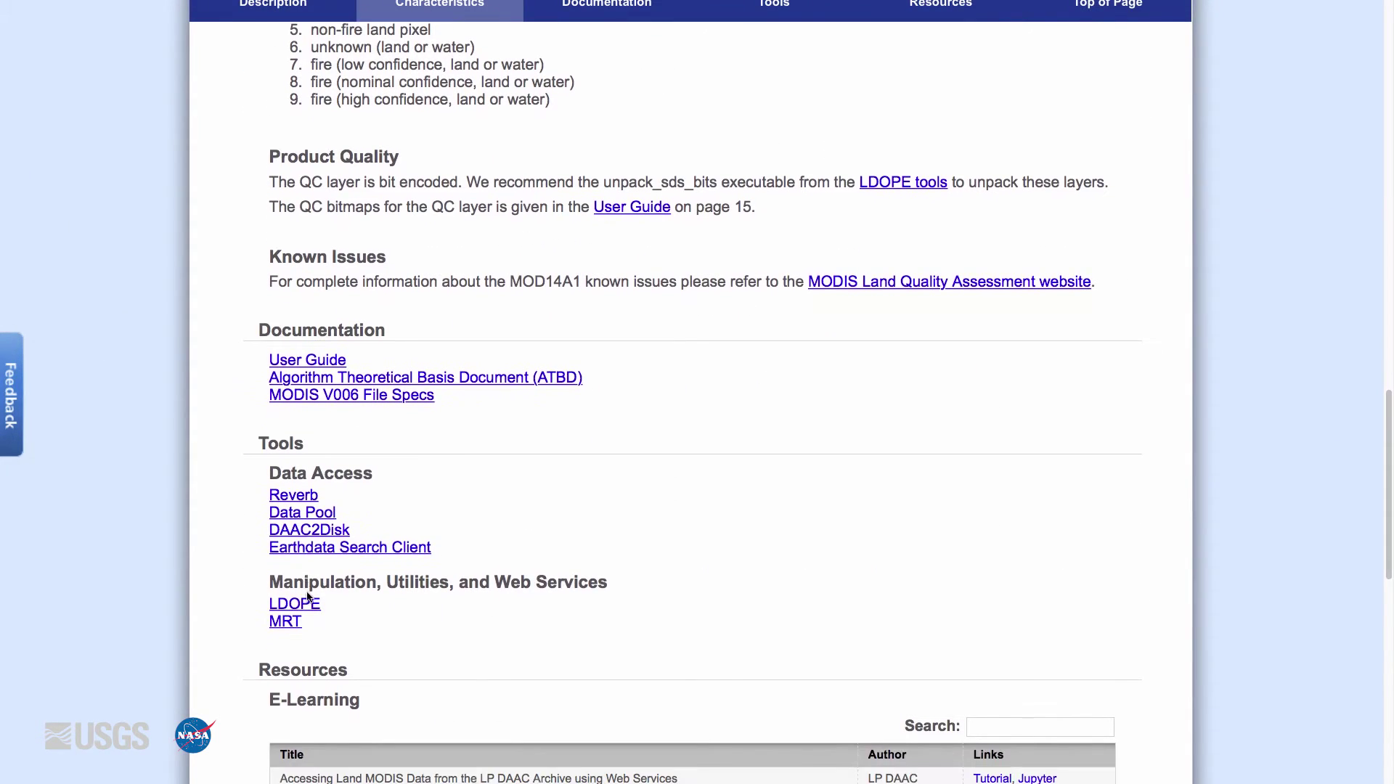
{"action": "left_click", "coordinate": [318, 549]}
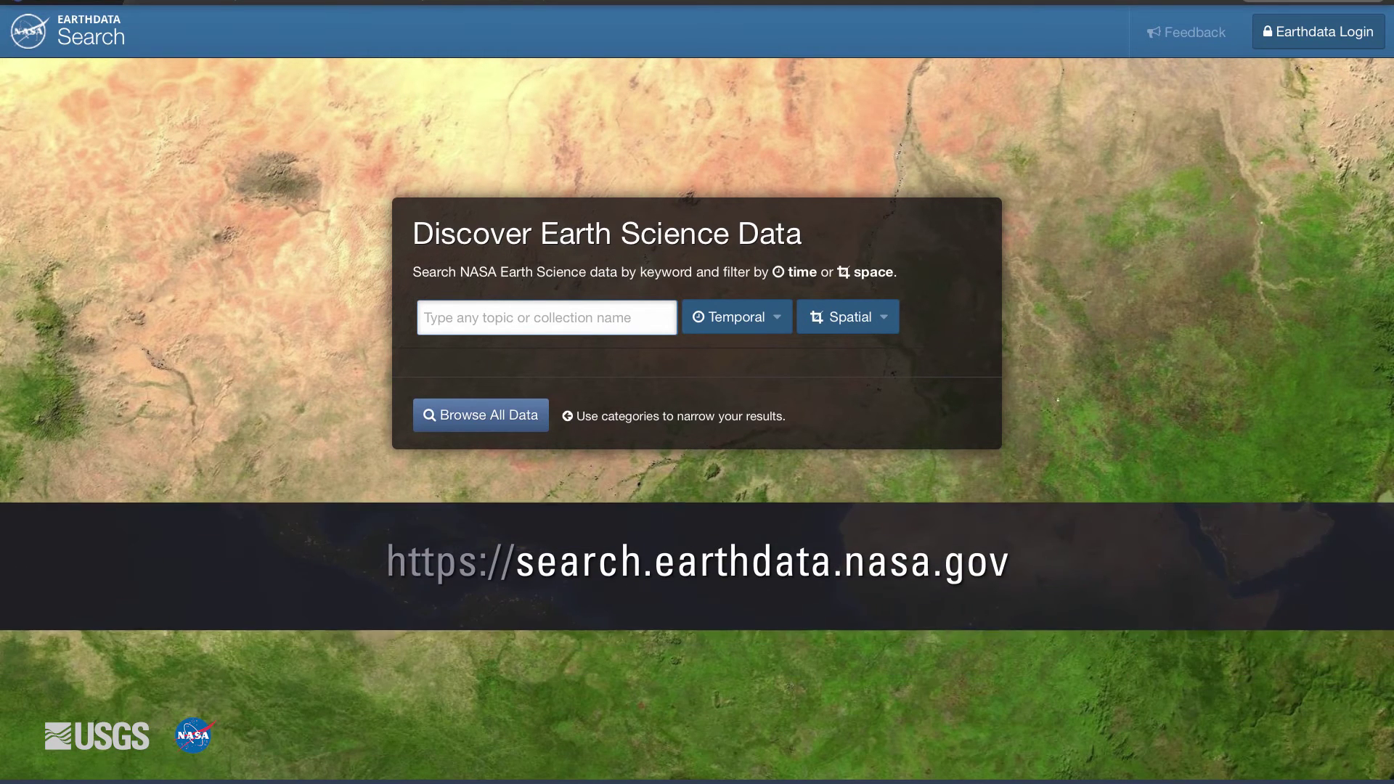
Step: Sign in through Earthdata Login, then place the cursor in the start page's search field
{"action": "left_click", "coordinate": [1352, 32]}
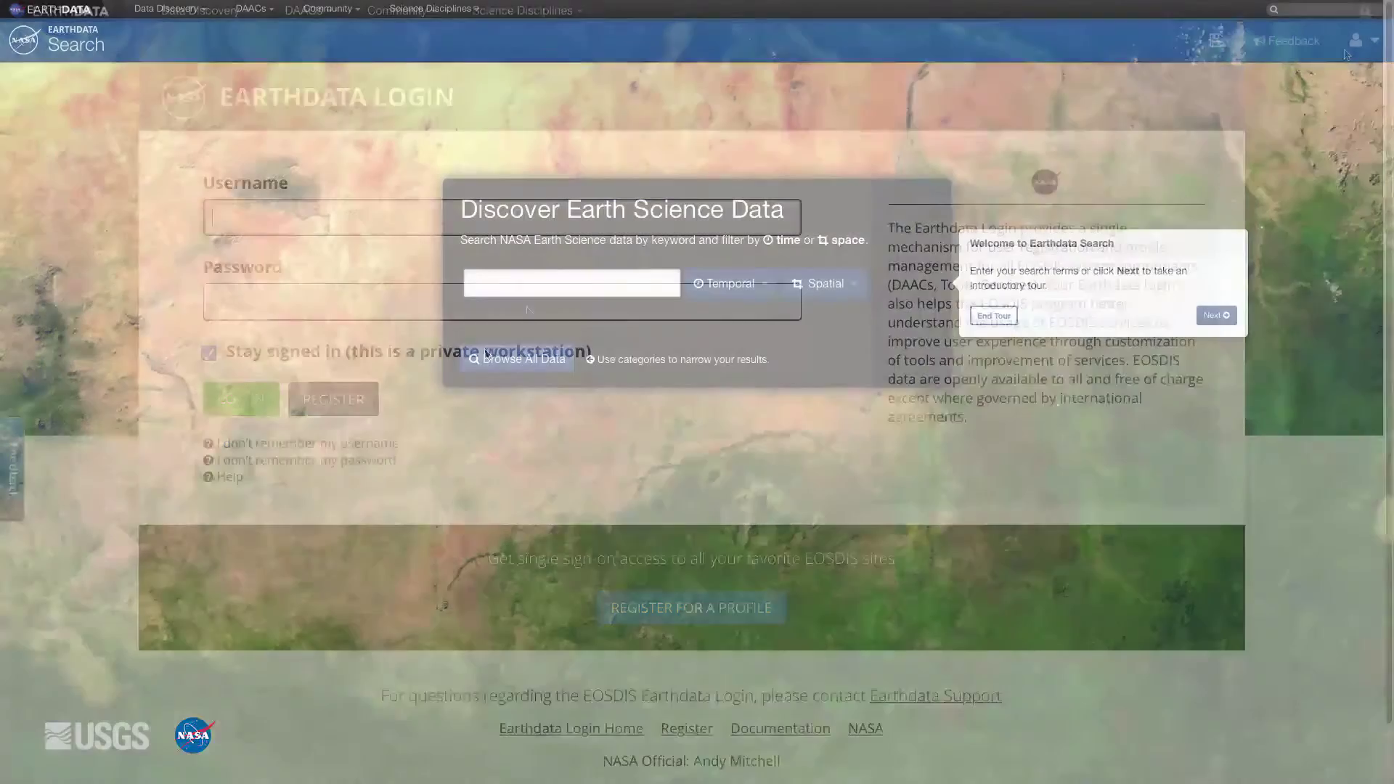
{"action": "left_click", "coordinate": [544, 282]}
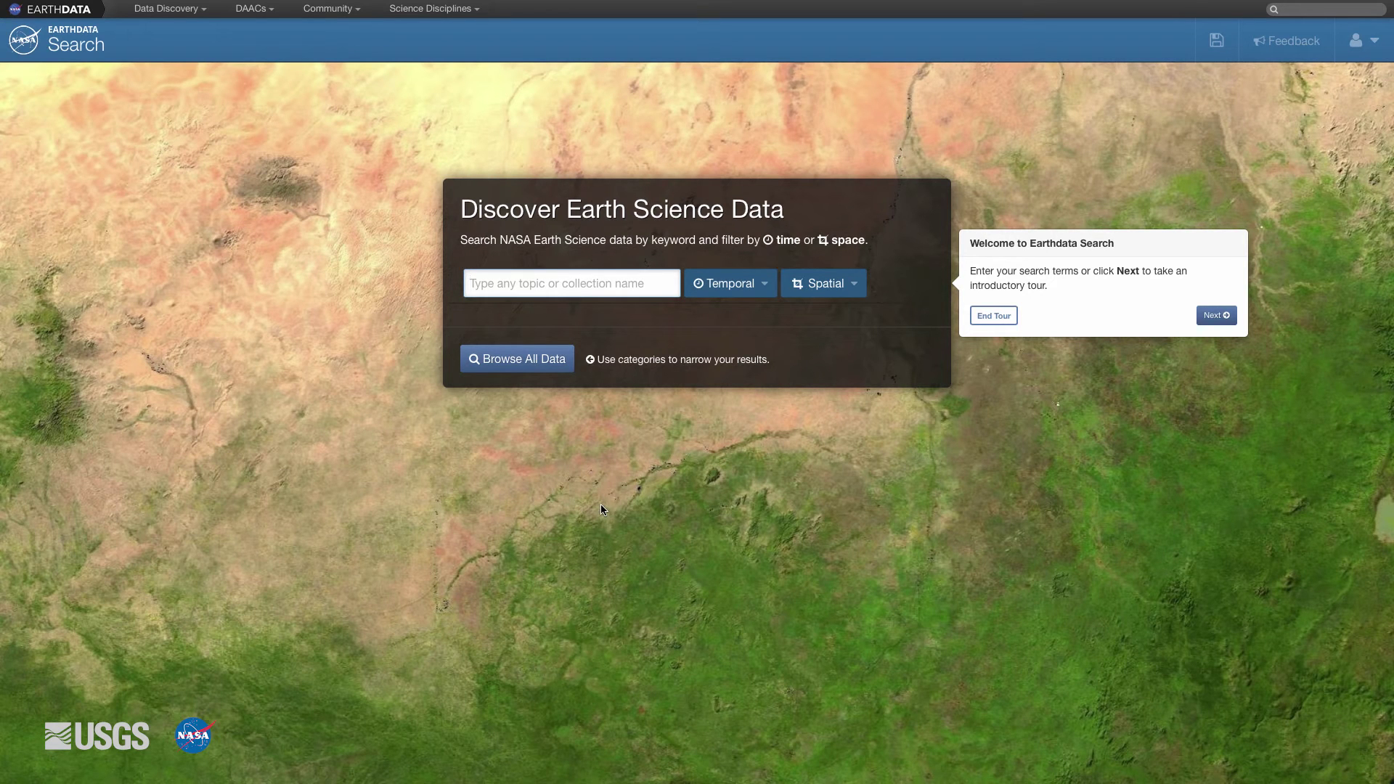
Step: Search for 'MOD14A2' and open the MODIS/Terra Thermal Anomalies/Fire 8-Day V006 granules
{"action": "type", "text": "MOD14A"}
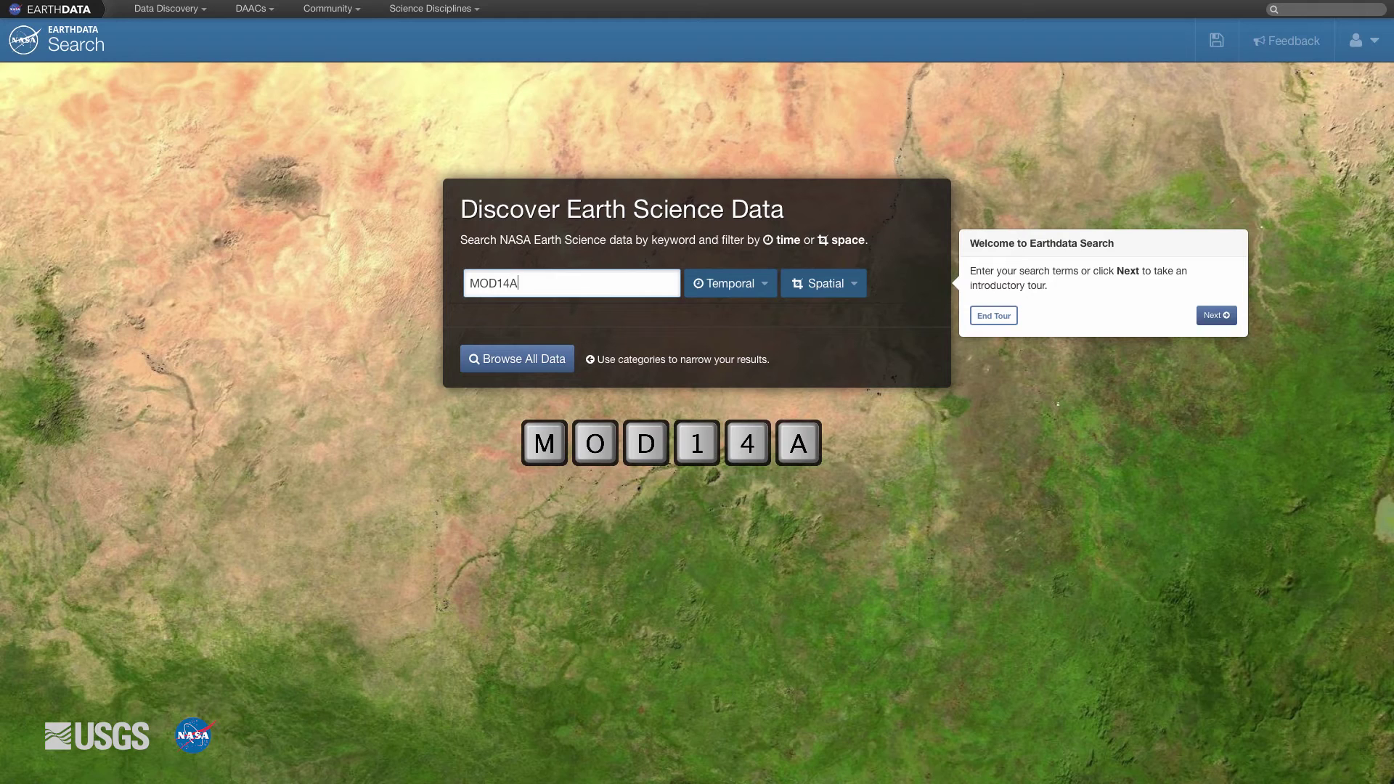
{"action": "type", "text": "2"}
{"action": "key", "text": "Return"}
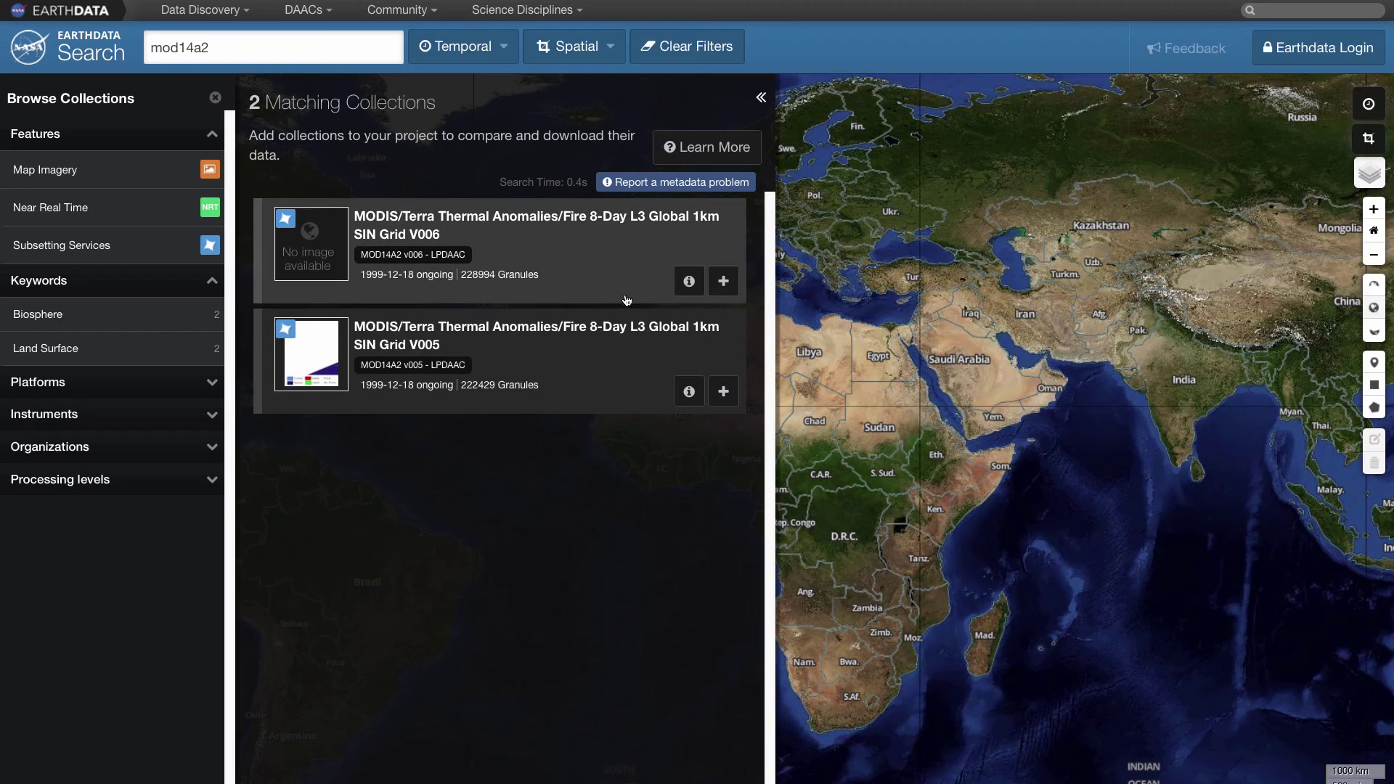
{"action": "left_click", "coordinate": [562, 268]}
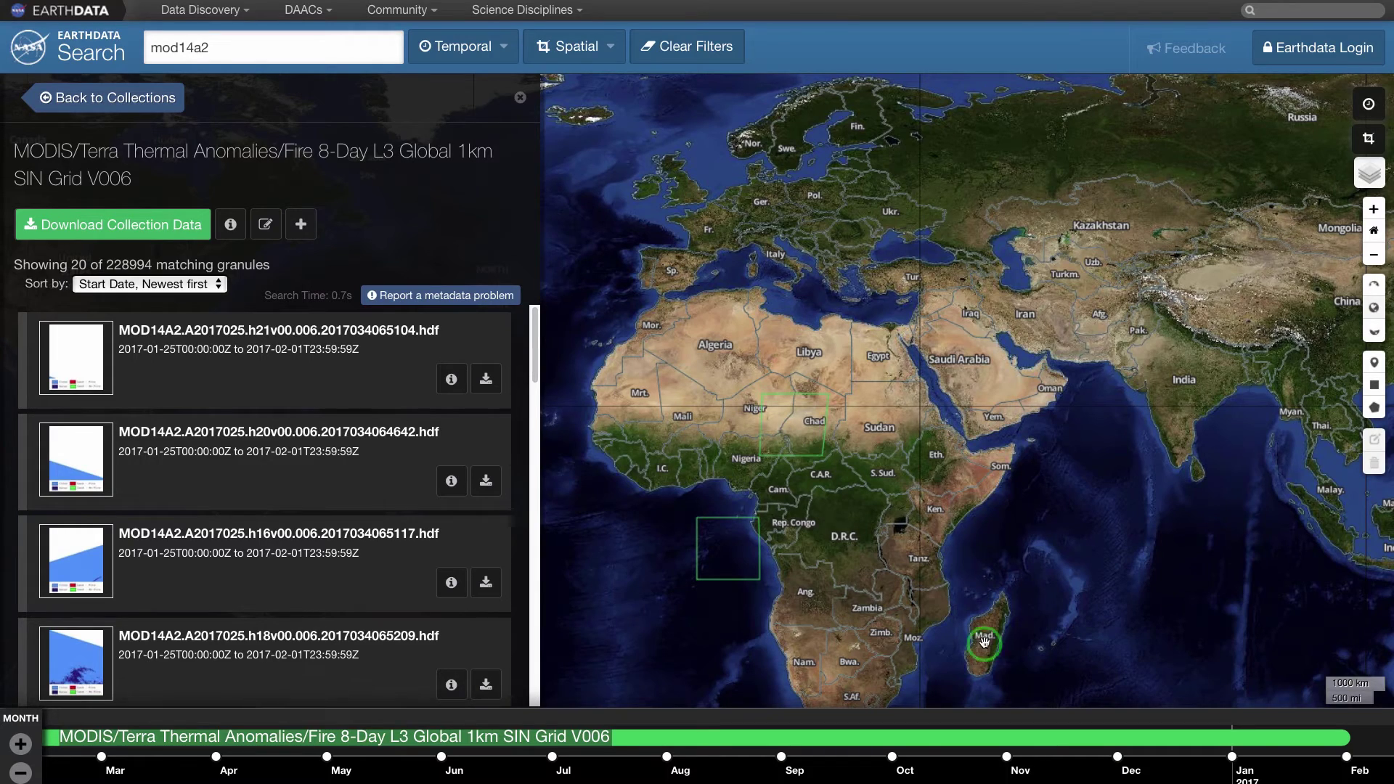
Step: Centre the map on Madagascar and set the temporal start date to 9 November 2015
{"action": "left_click_drag", "start_coordinate": [983, 642], "coordinate": [887, 459]}
{"action": "scroll", "coordinate": [887, 459], "scroll_direction": "up", "scroll_amount": 5}
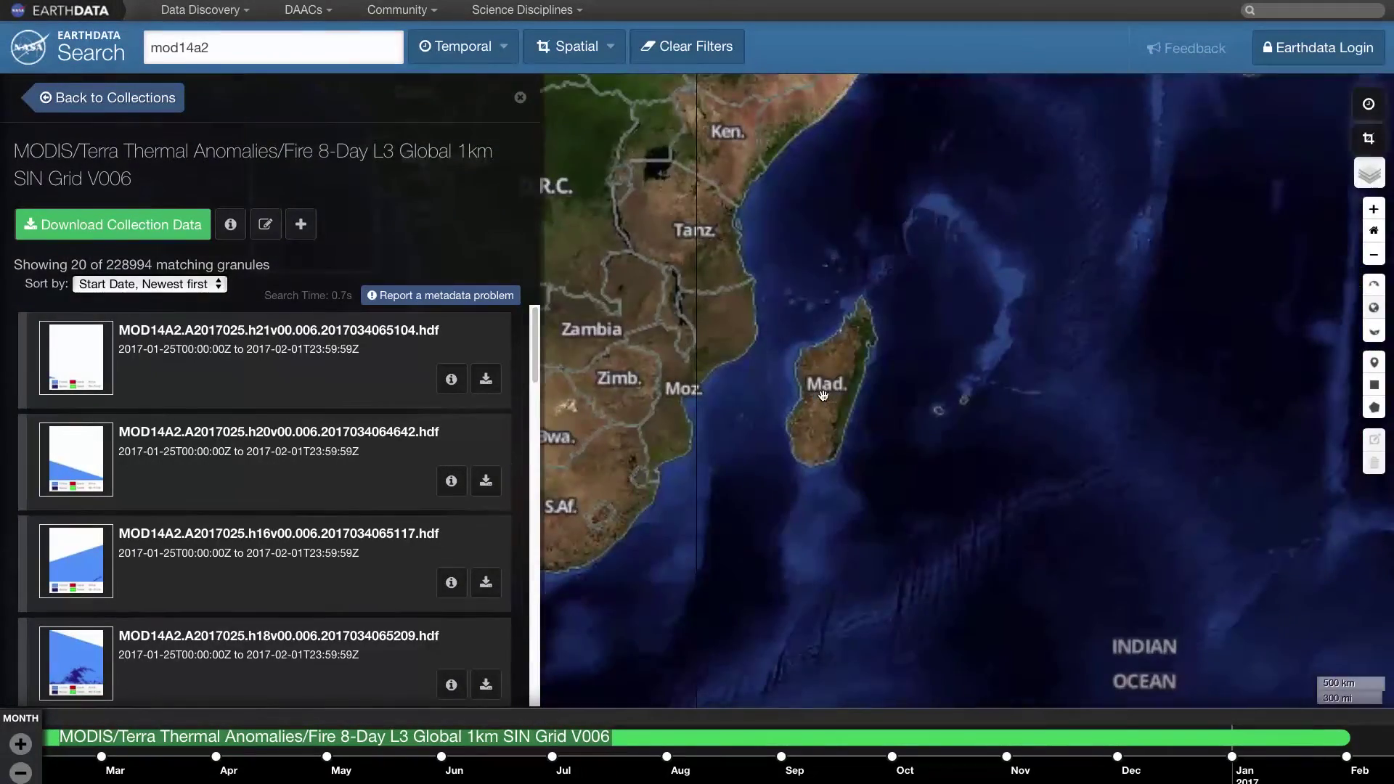
{"action": "scroll", "coordinate": [823, 395], "scroll_direction": "down", "scroll_amount": 2}
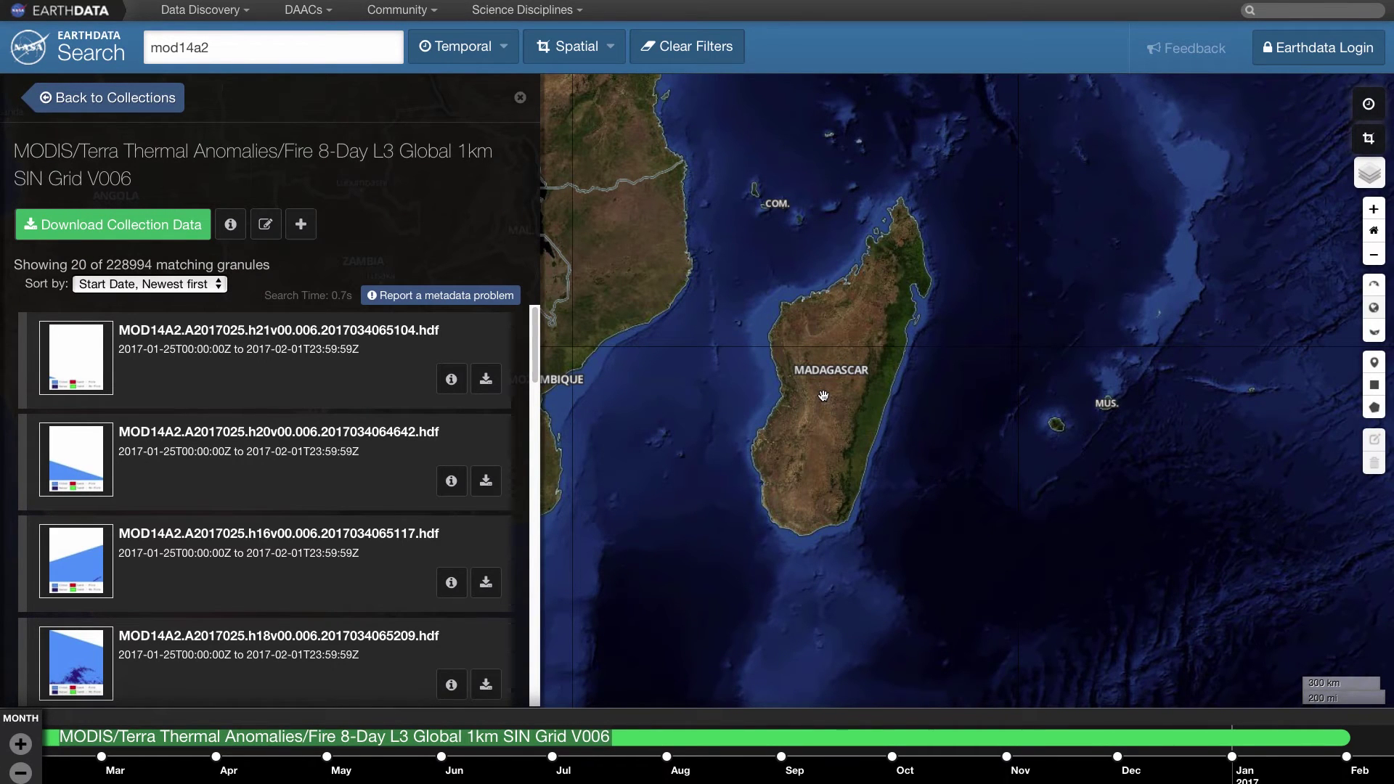
{"action": "left_click", "coordinate": [463, 45]}
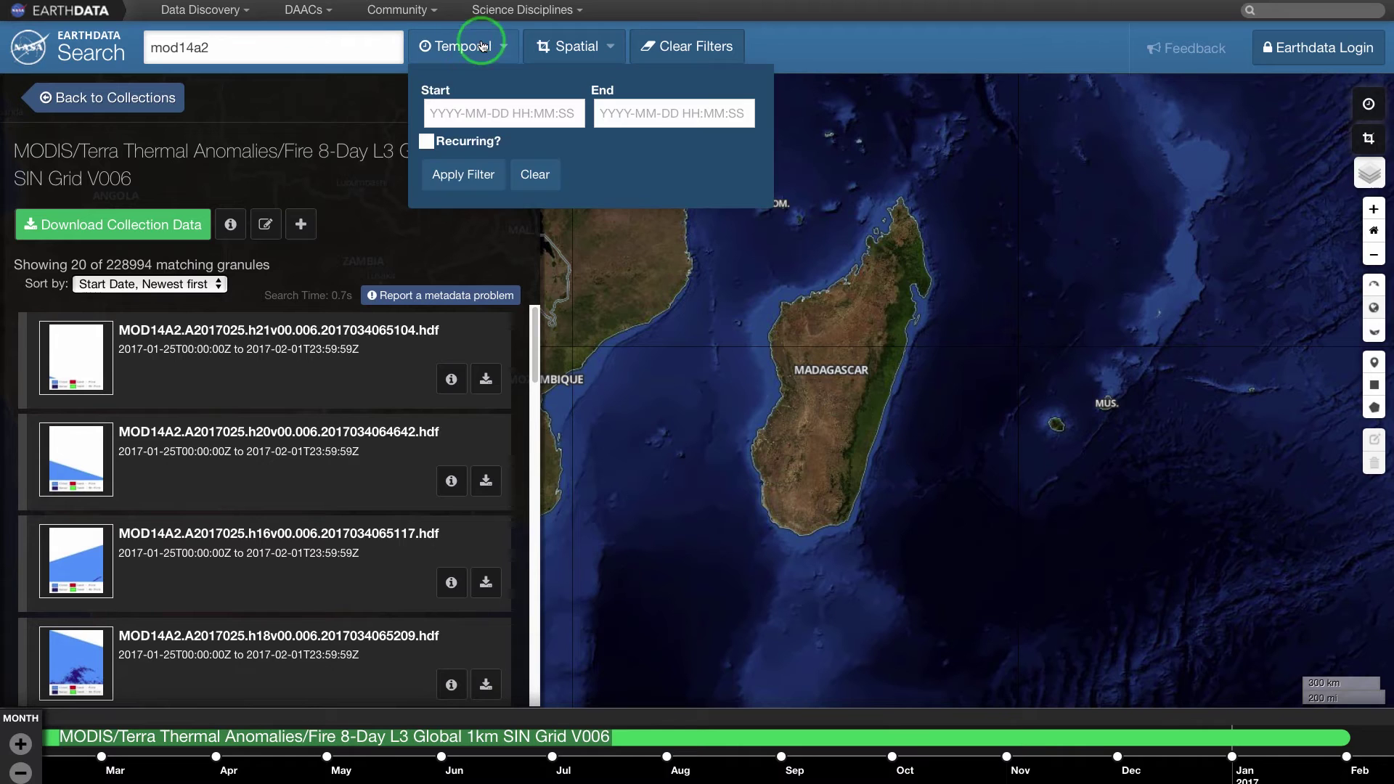
{"action": "left_click", "coordinate": [482, 116]}
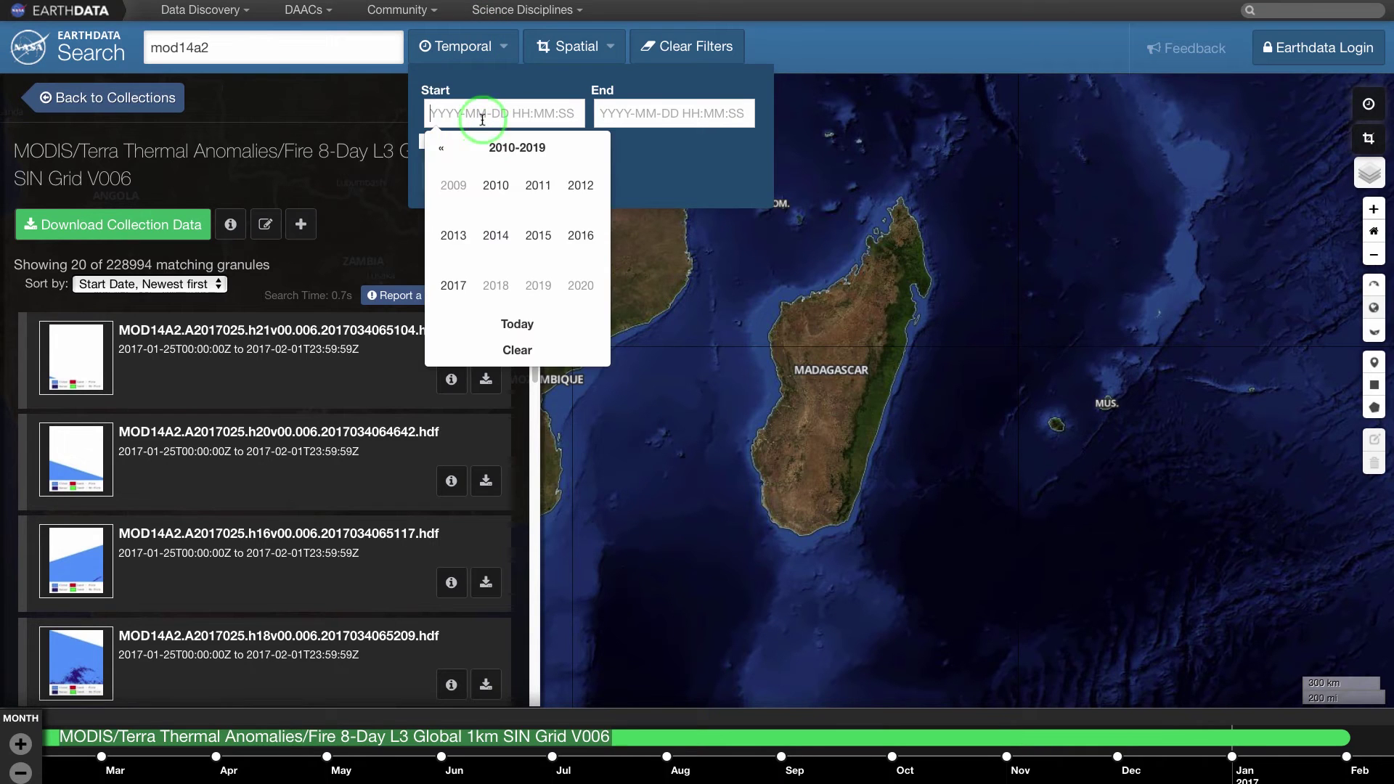
{"action": "left_click", "coordinate": [538, 235]}
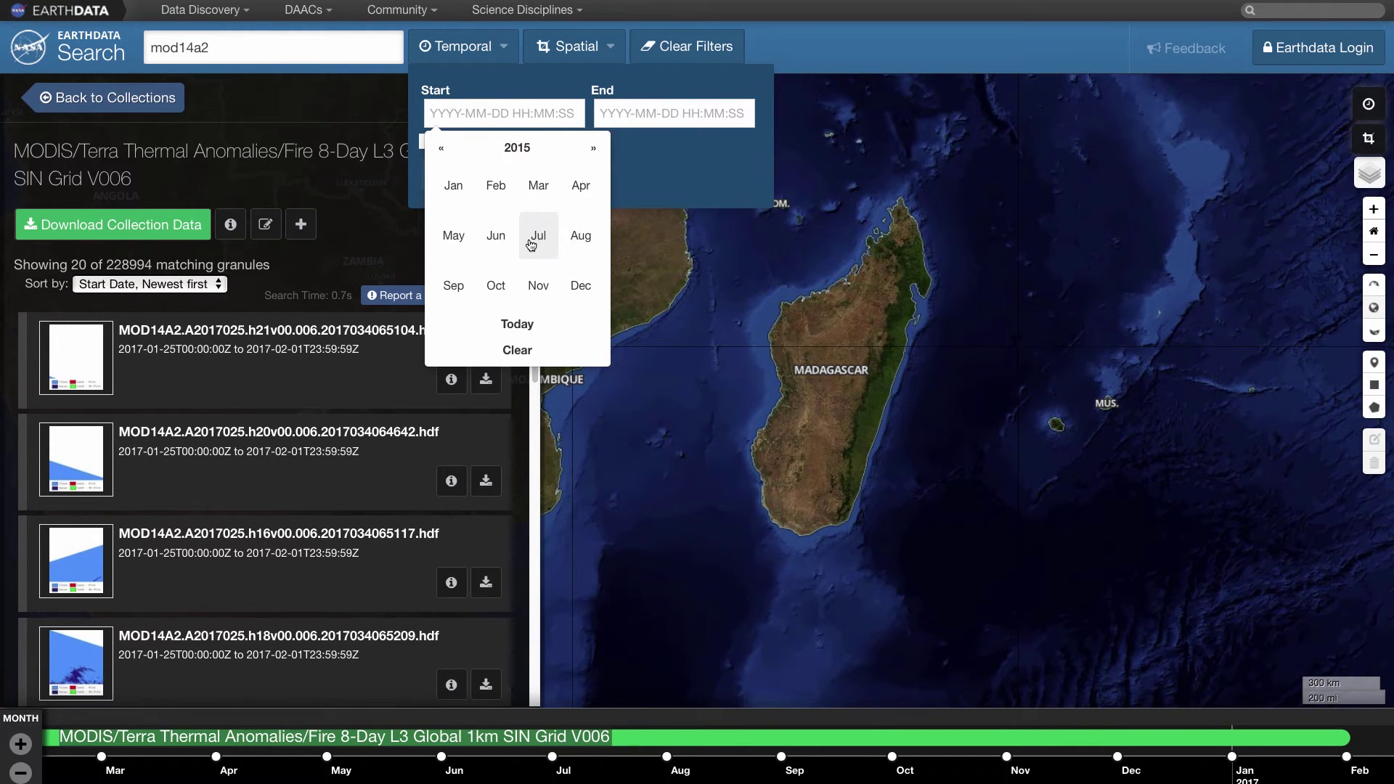
{"action": "left_click", "coordinate": [538, 286]}
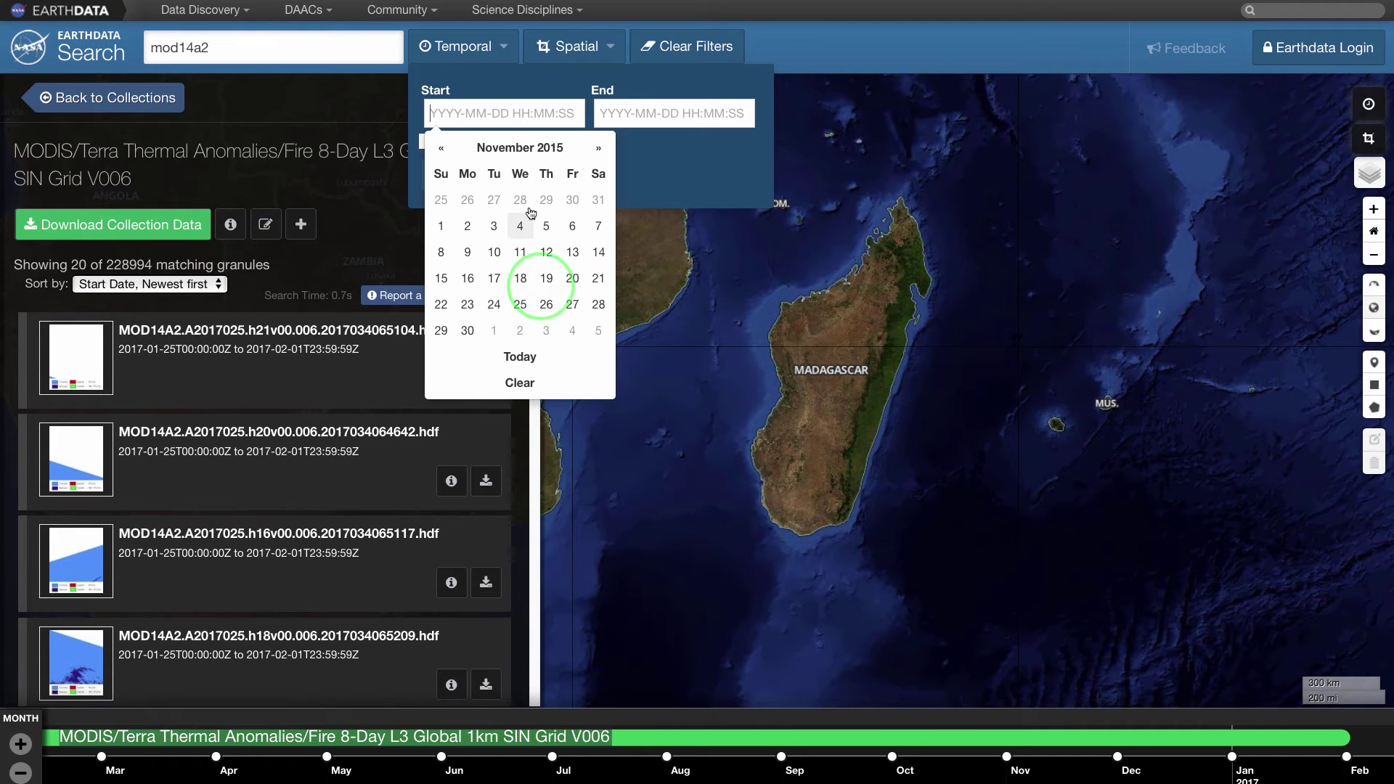
{"action": "left_click", "coordinate": [464, 251]}
Step: Set the end date to 16 November 2015 and apply the temporal filter
{"action": "left_click", "coordinate": [673, 113]}
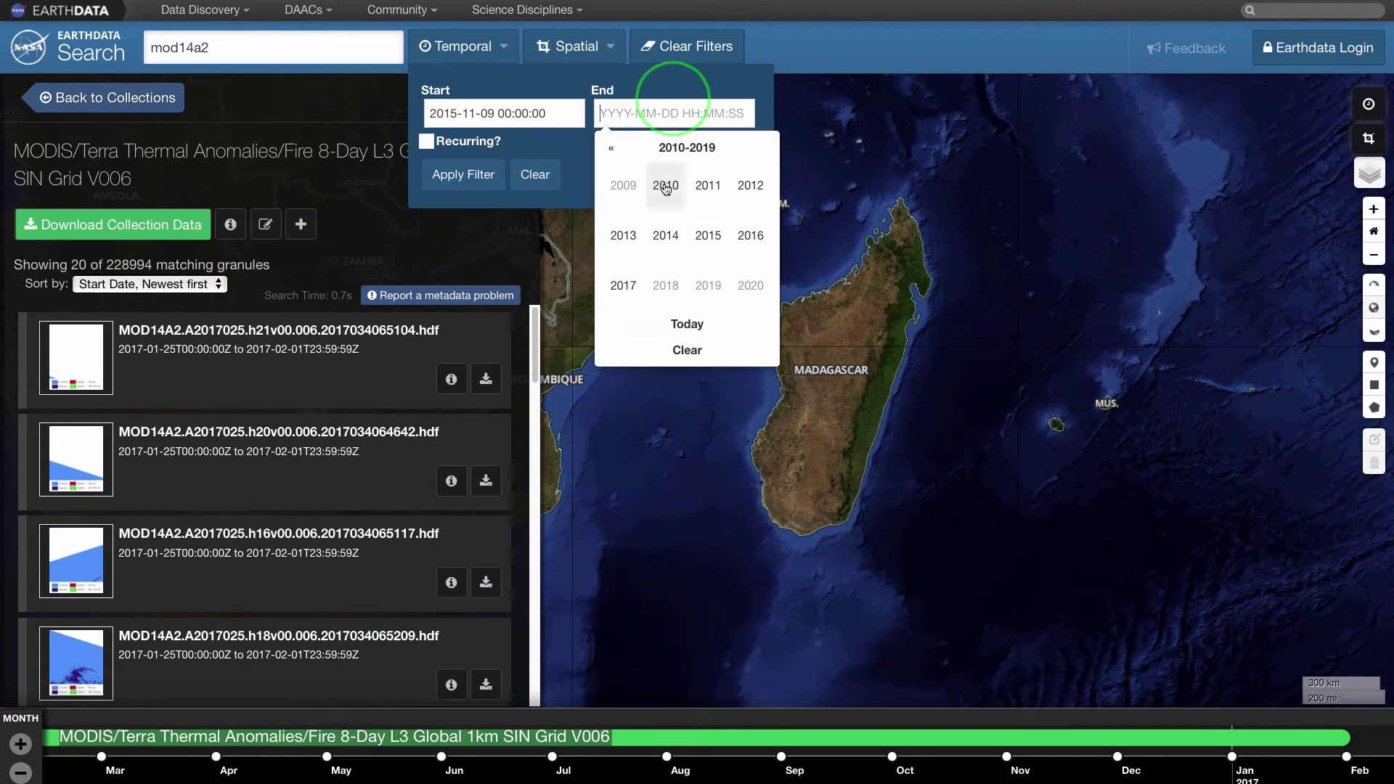
{"action": "left_click", "coordinate": [708, 236]}
{"action": "left_click", "coordinate": [708, 288]}
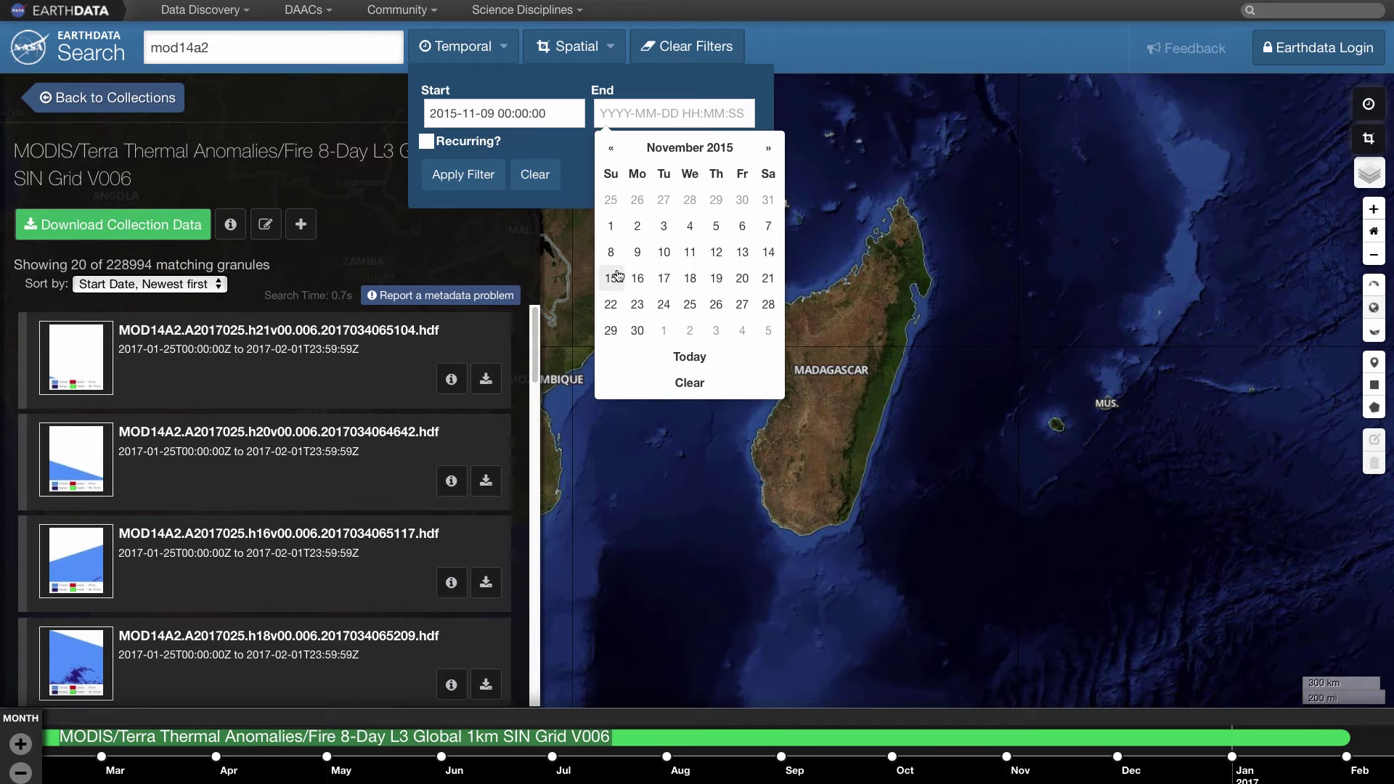
{"action": "left_click", "coordinate": [638, 275]}
{"action": "left_click", "coordinate": [478, 183]}
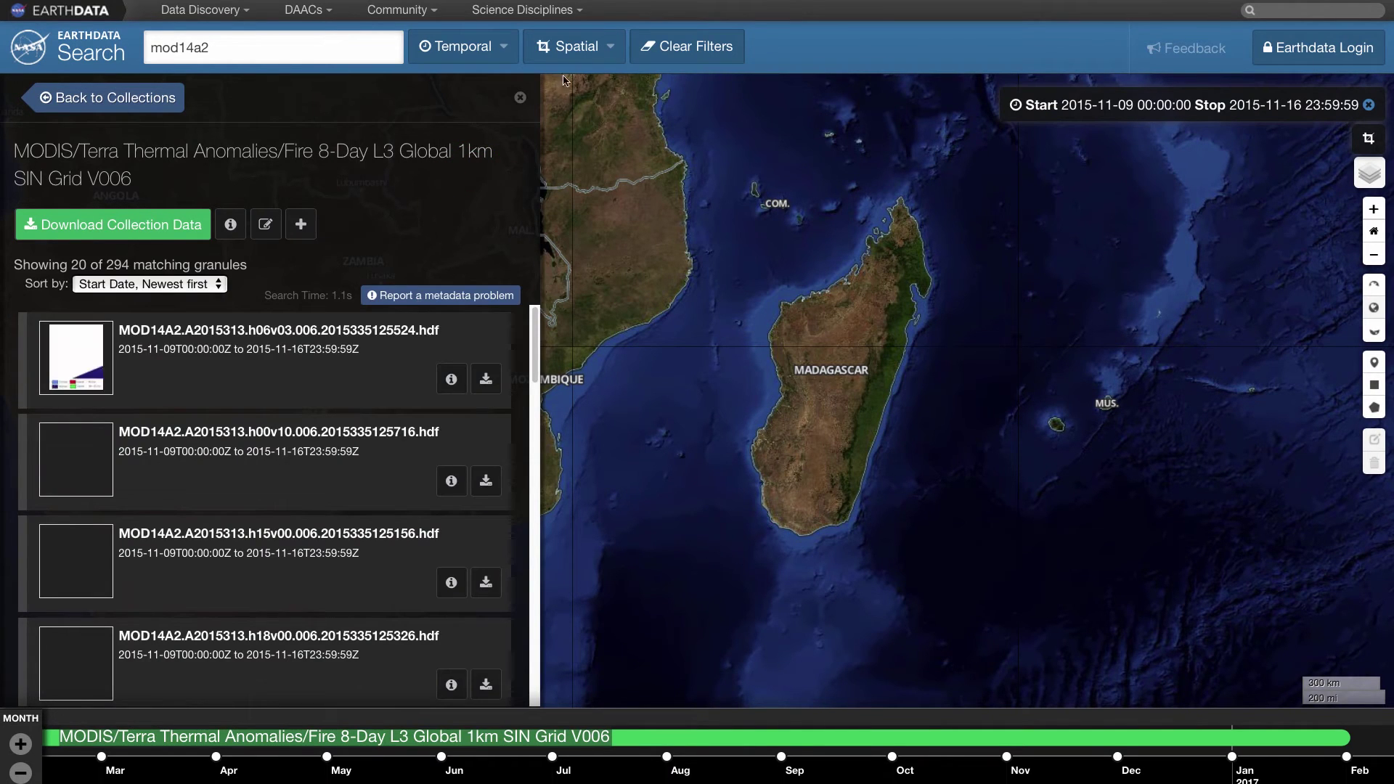
{"action": "left_click", "coordinate": [579, 56]}
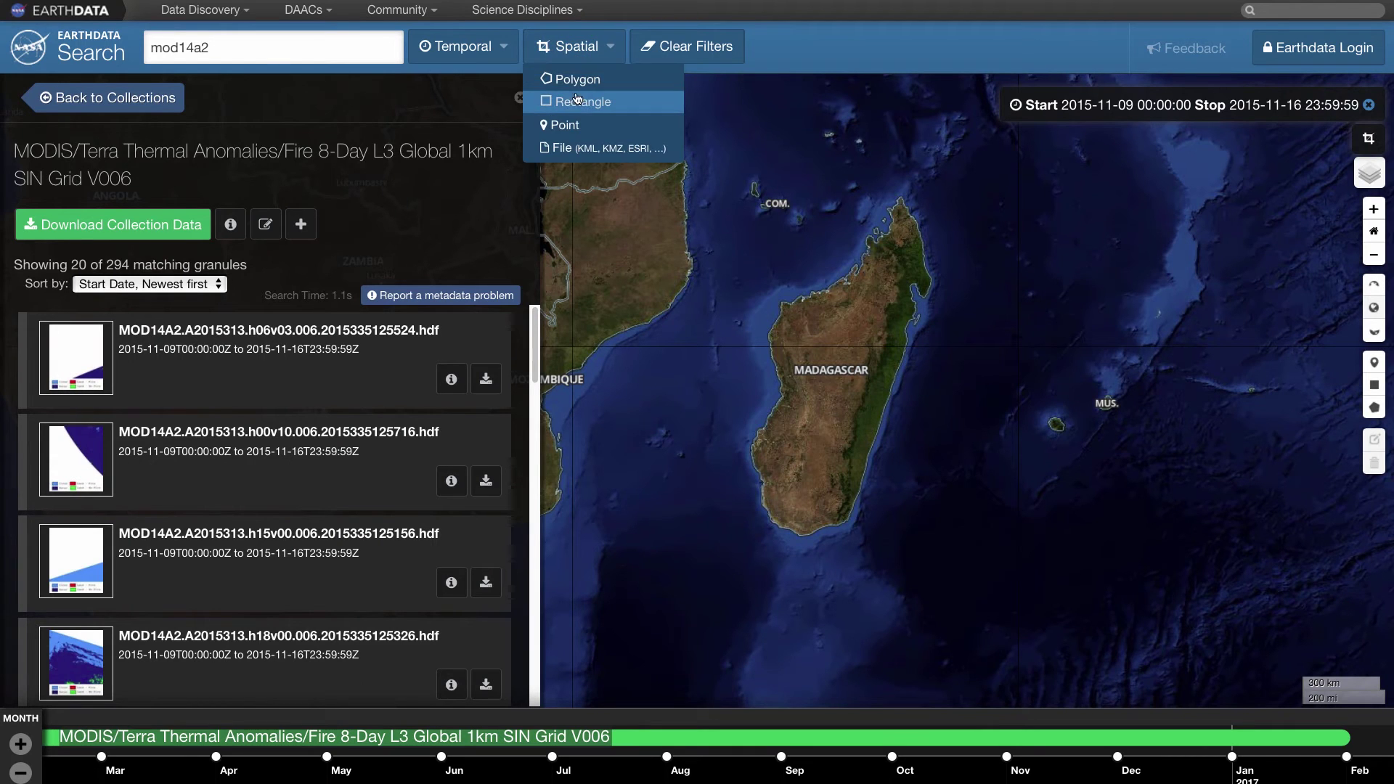
{"action": "left_click", "coordinate": [574, 101]}
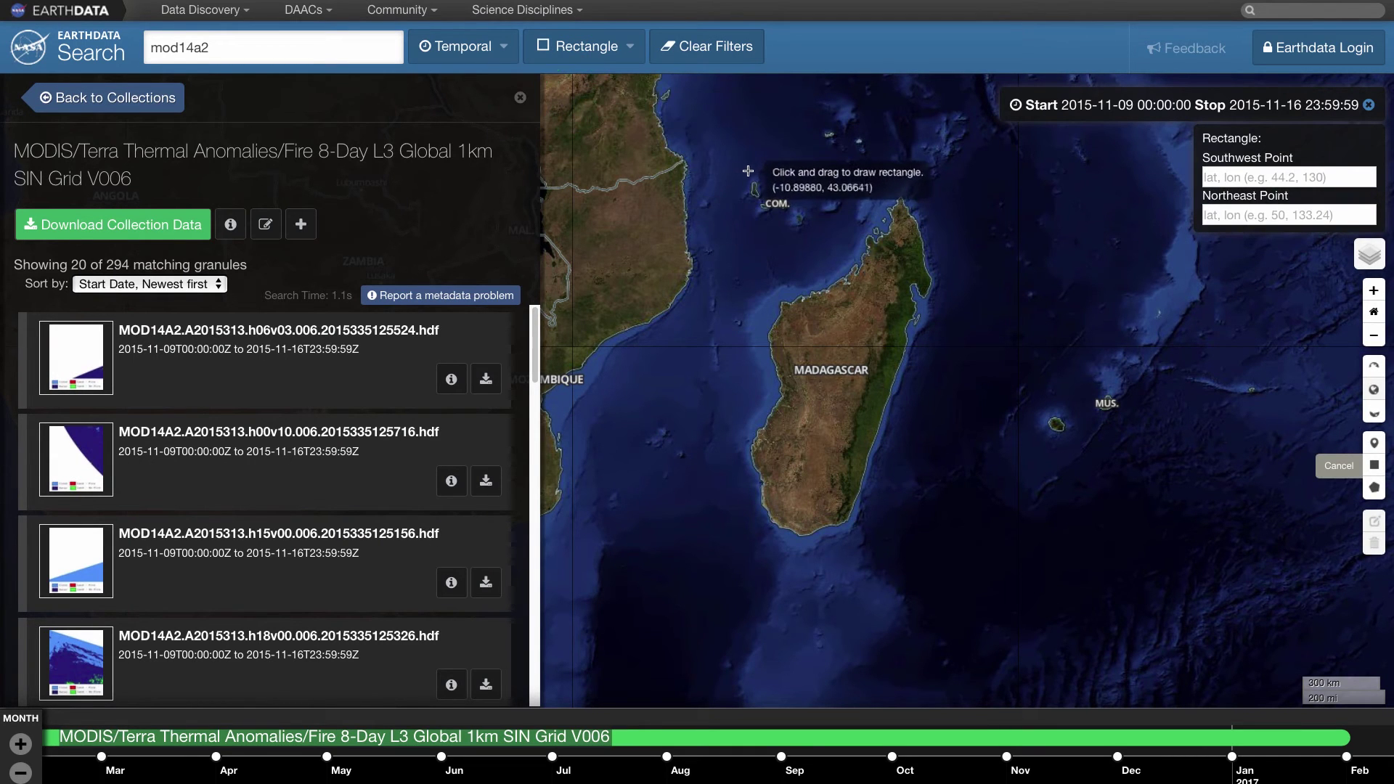
{"action": "mouse_move", "coordinate": [750, 168]}
{"action": "left_mouse_down"}
{"action": "mouse_move", "coordinate": [778, 501]}
{"action": "mouse_move", "coordinate": [889, 556]}
{"action": "mouse_move", "coordinate": [939, 556]}
{"action": "left_mouse_up"}
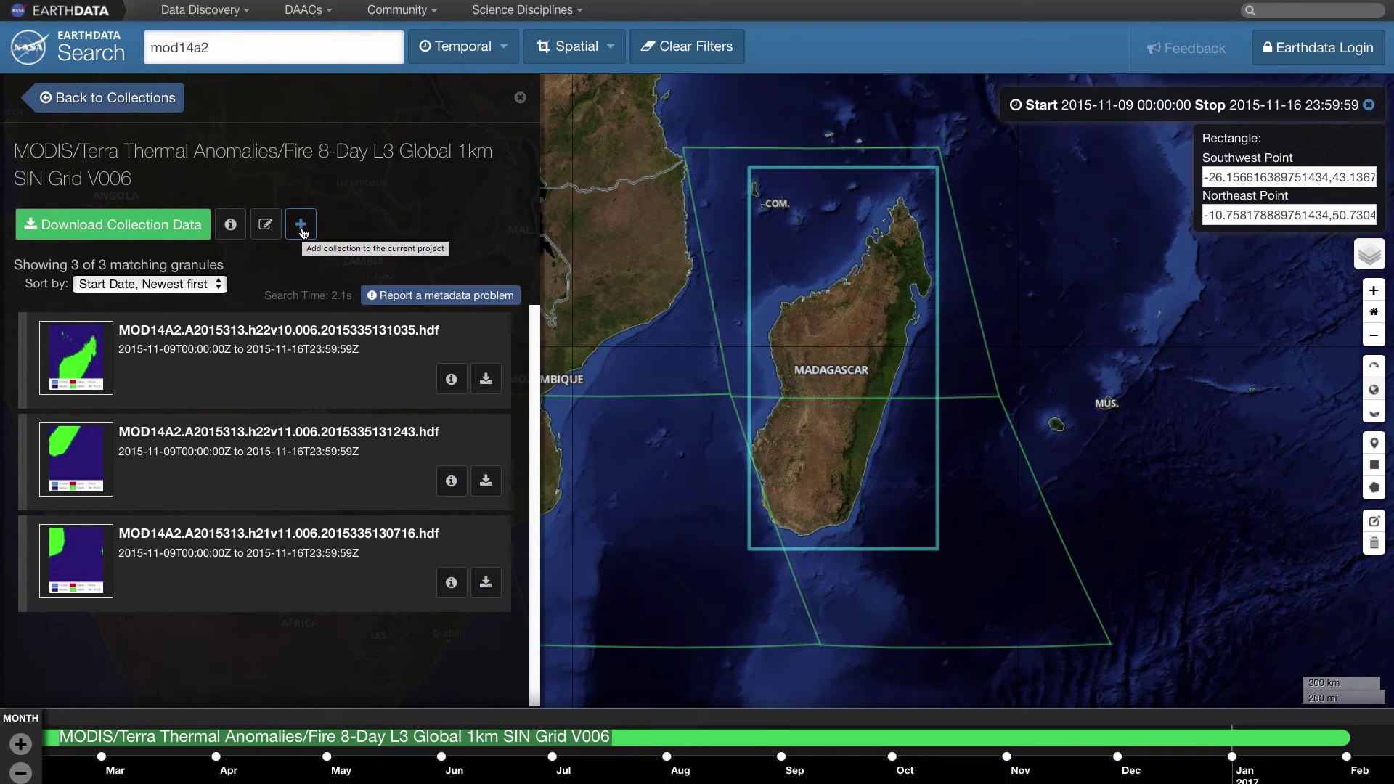
{"action": "left_click", "coordinate": [215, 387]}
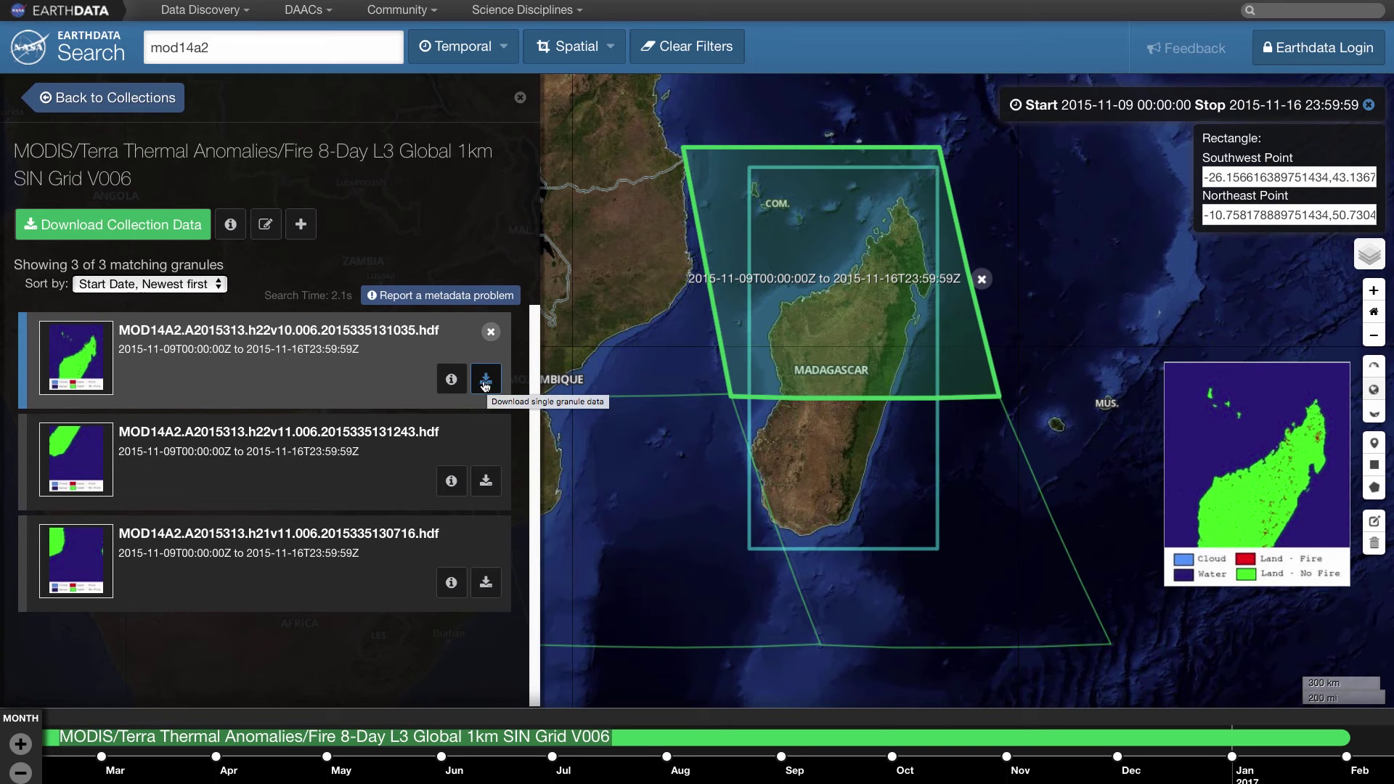
{"action": "left_click", "coordinate": [453, 383]}
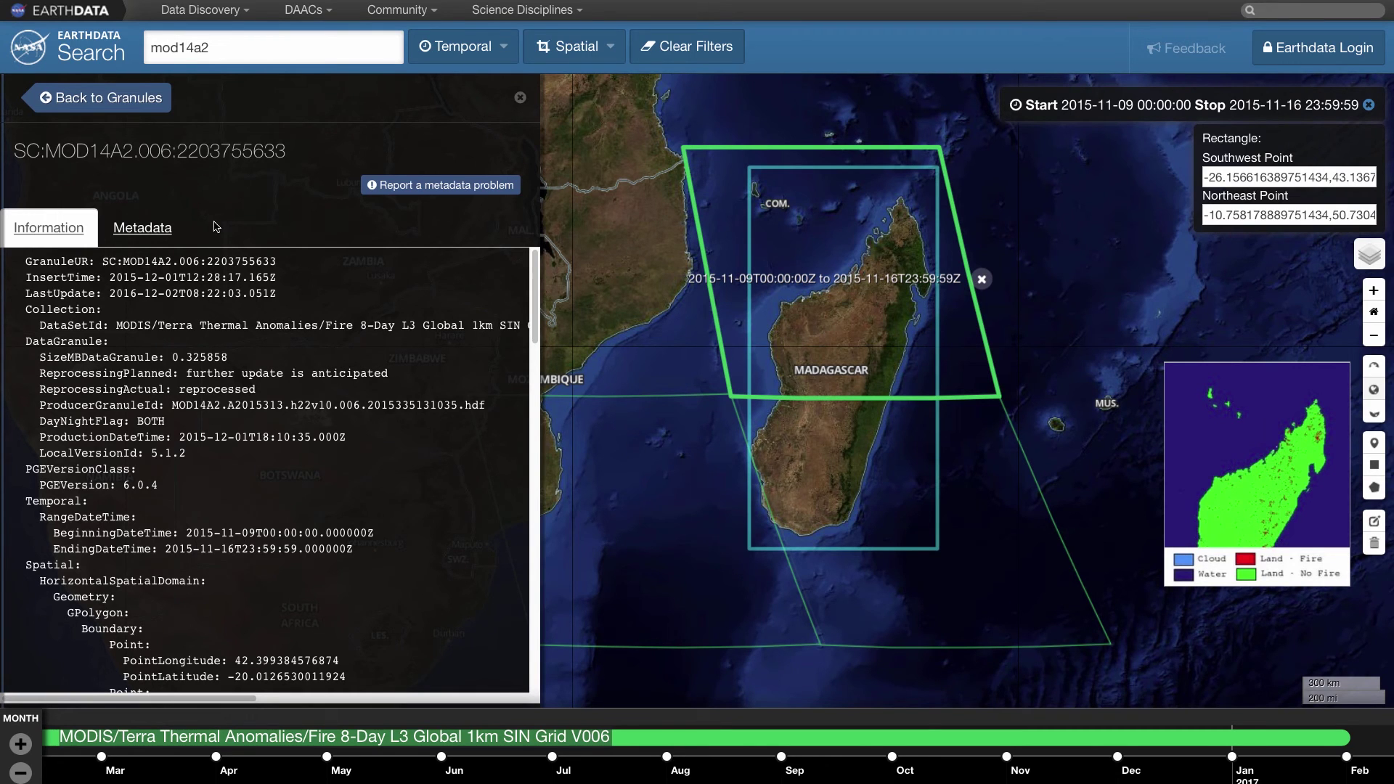
{"action": "left_click", "coordinate": [165, 229]}
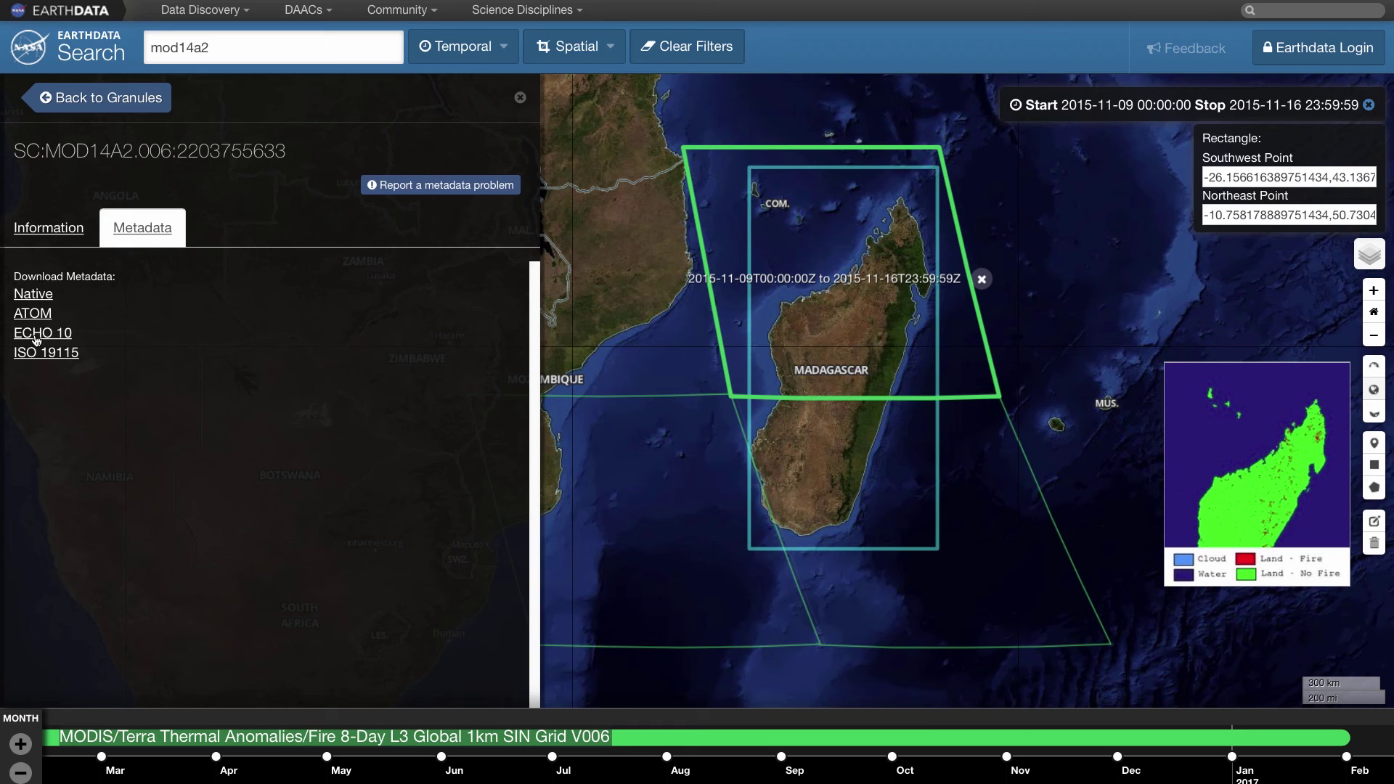
{"action": "left_click", "coordinate": [87, 100]}
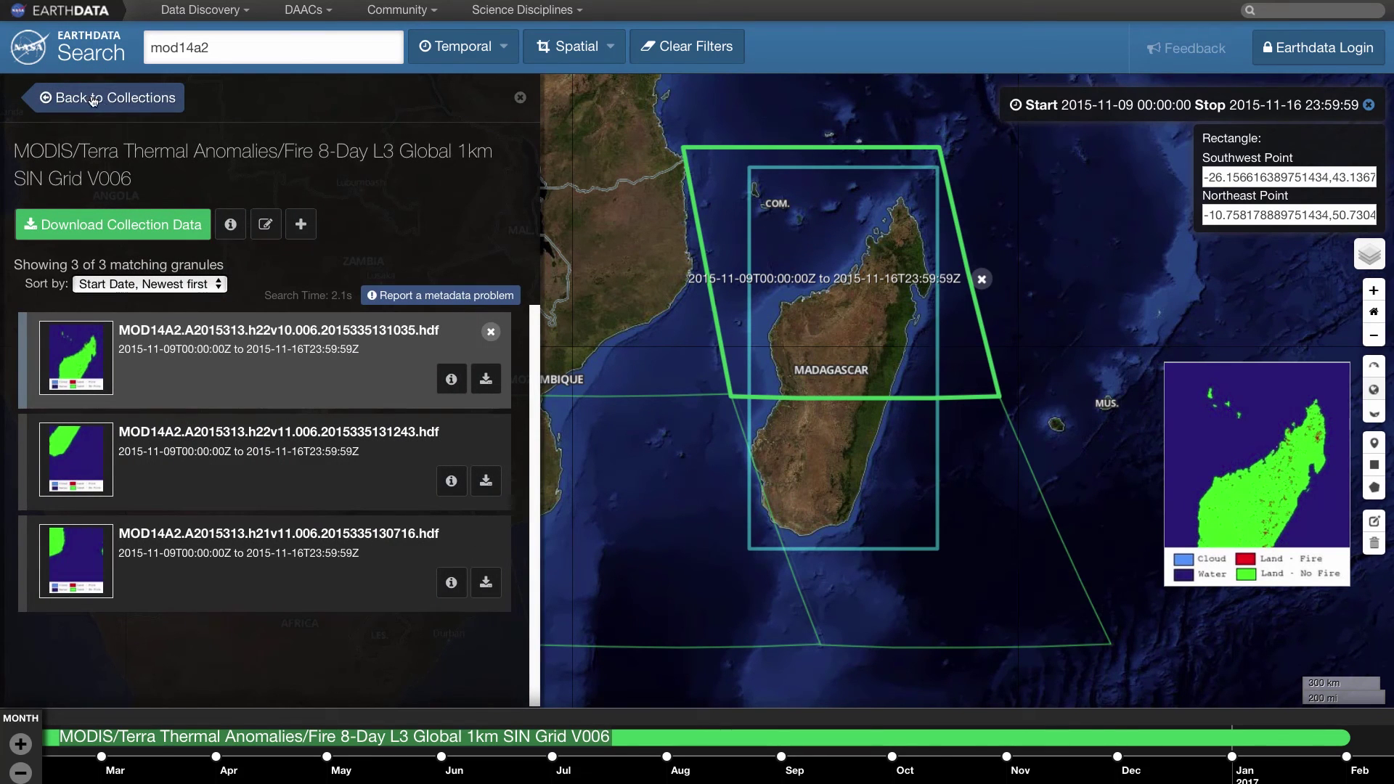
Step: Choose MOD14A2.6 ESI Service as the access method for the 3 granules
{"action": "left_click", "coordinate": [109, 226]}
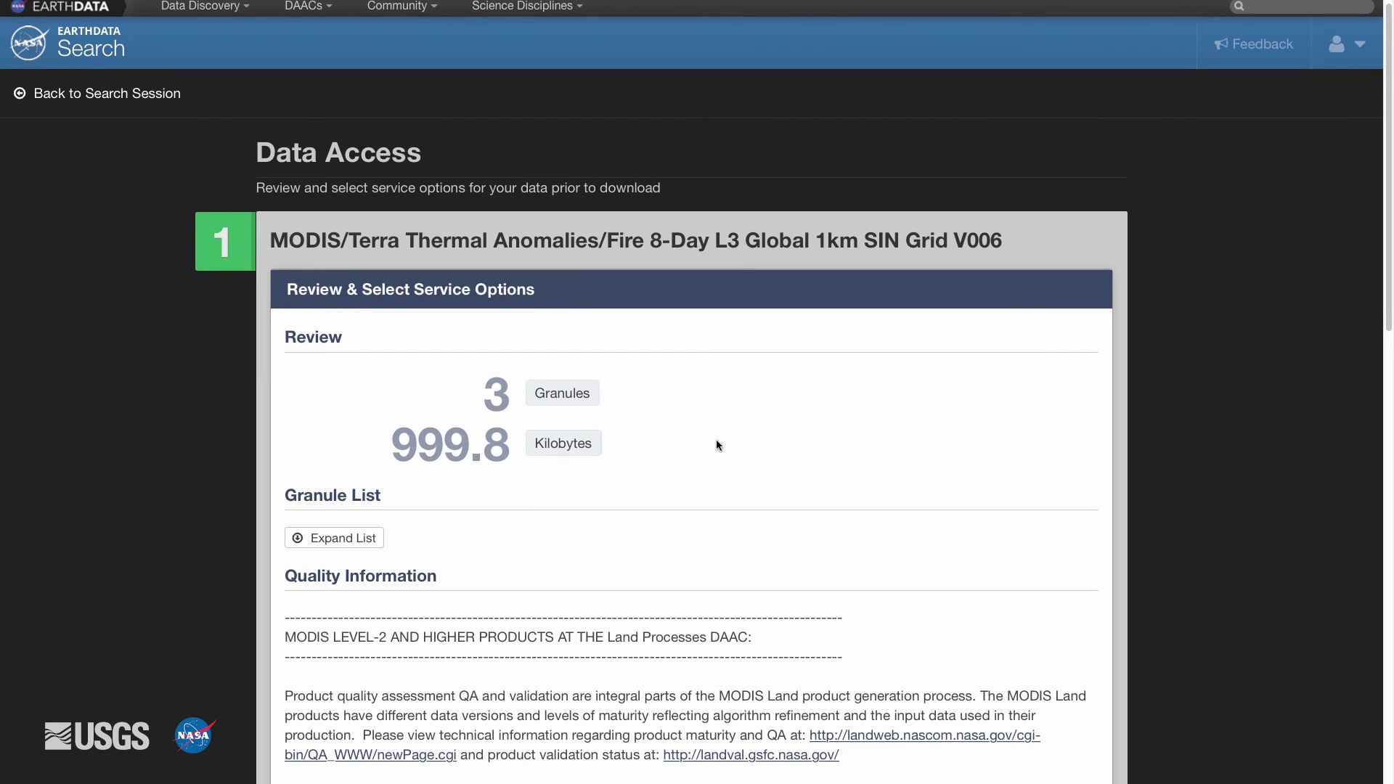
{"action": "scroll", "coordinate": [716, 444], "scroll_direction": "down", "scroll_amount": 5}
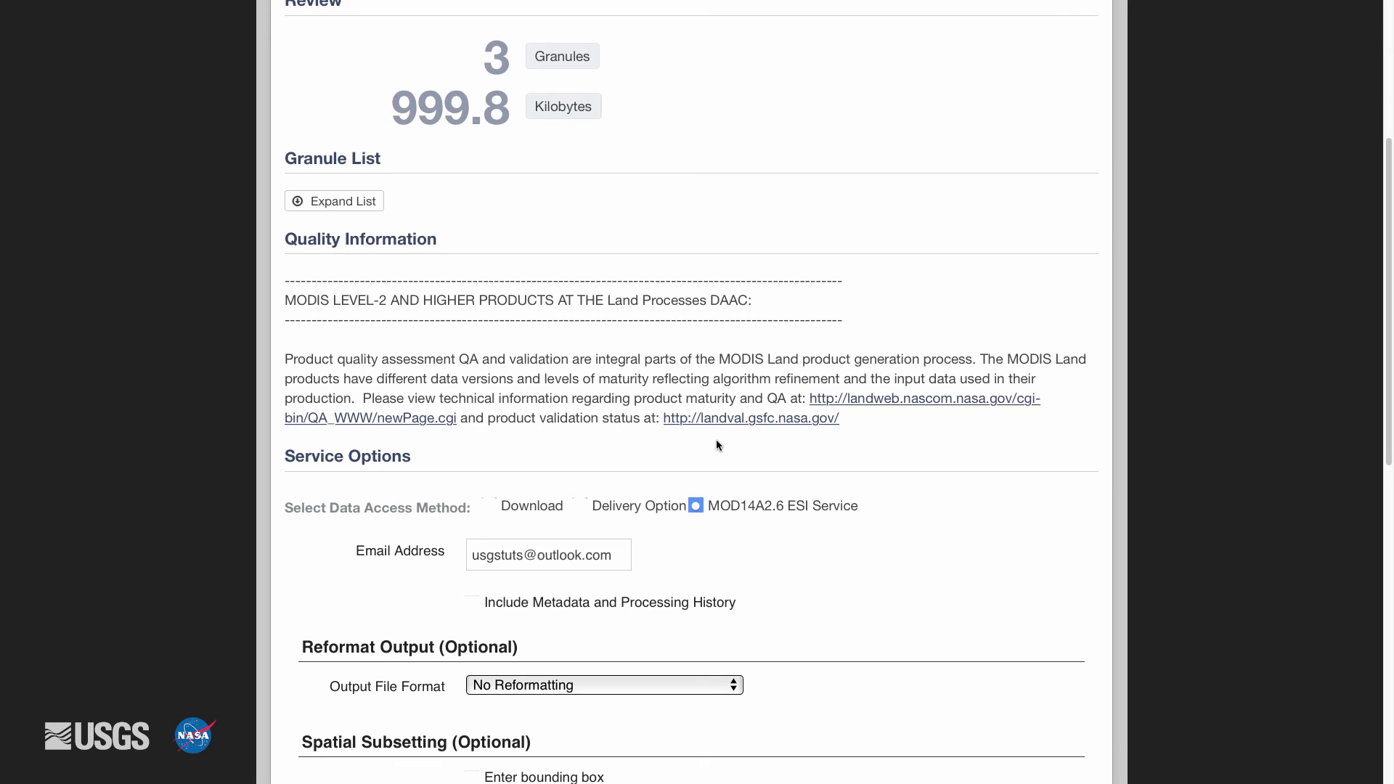
{"action": "left_click", "coordinate": [489, 506]}
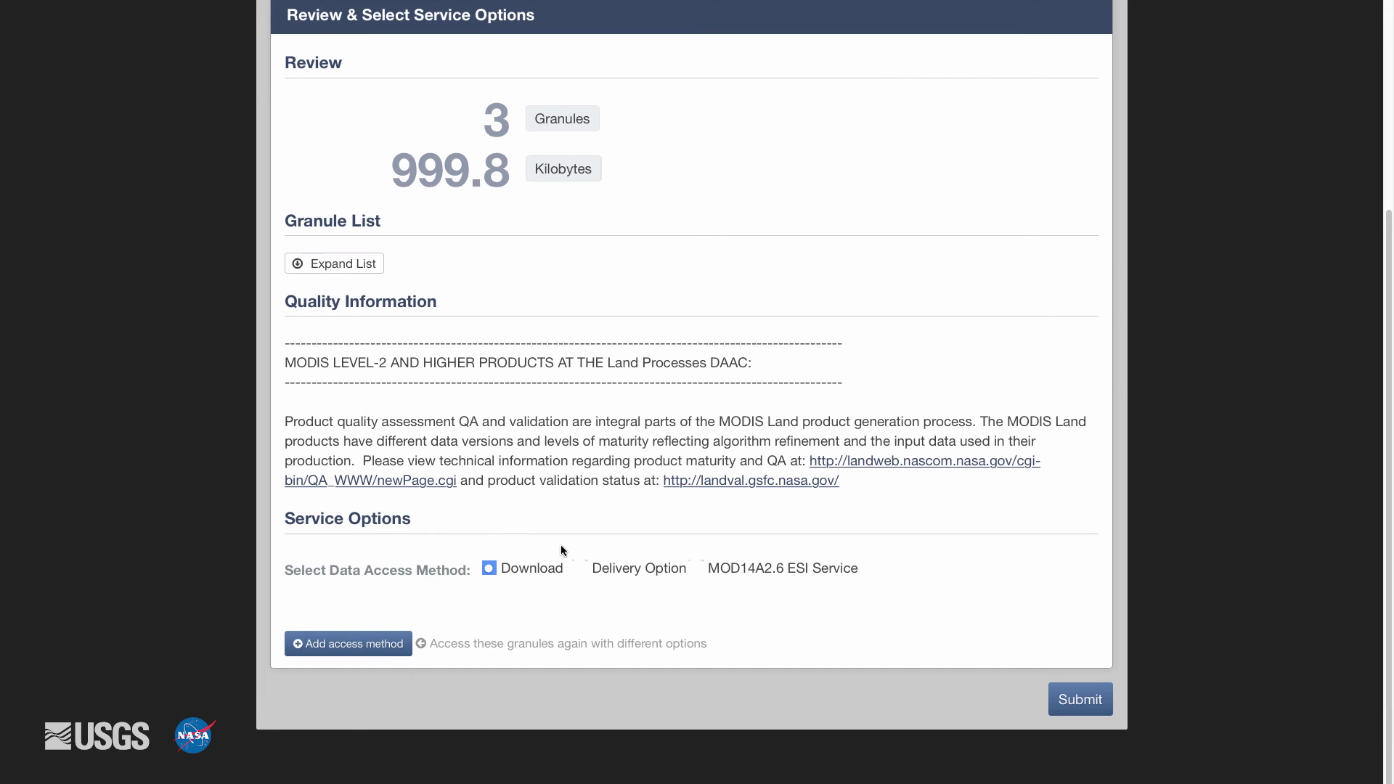
{"action": "left_click", "coordinate": [580, 569]}
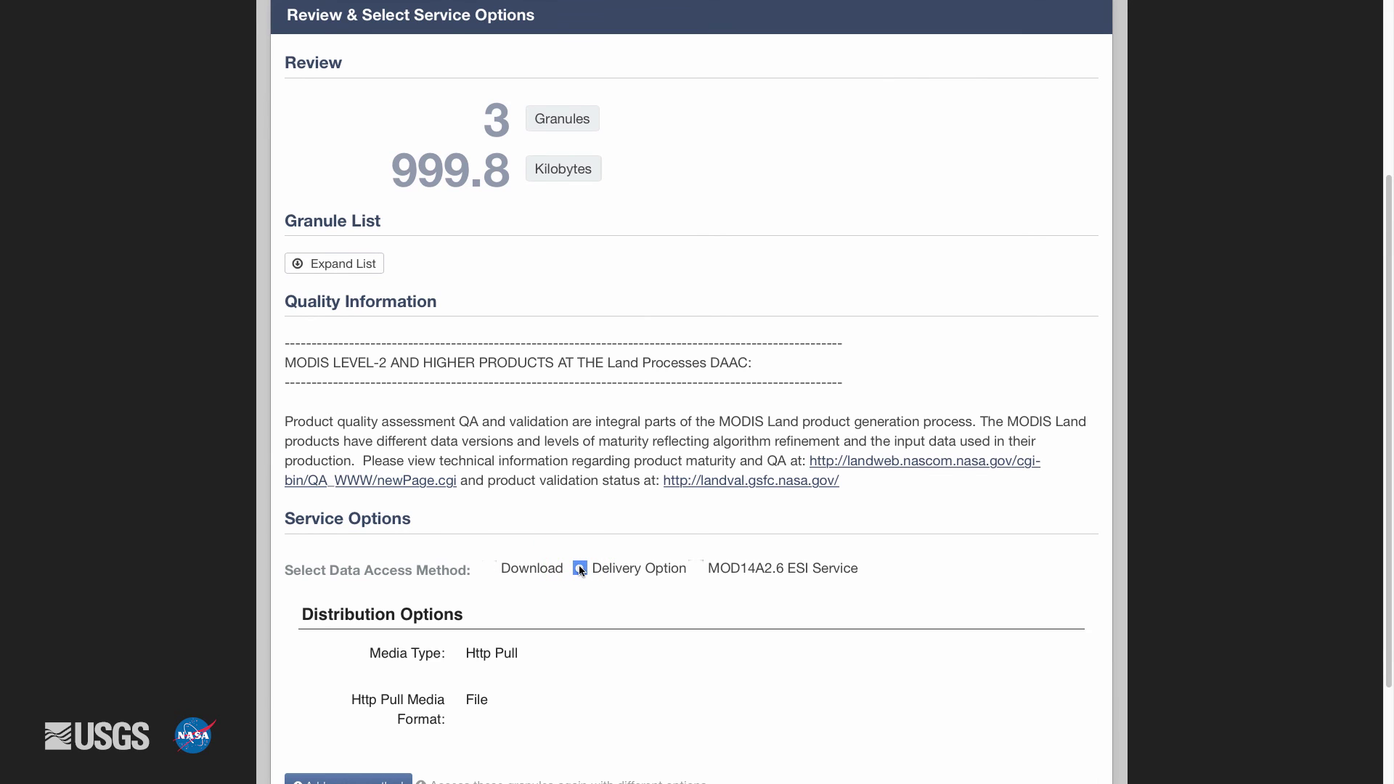
{"action": "left_click", "coordinate": [696, 569]}
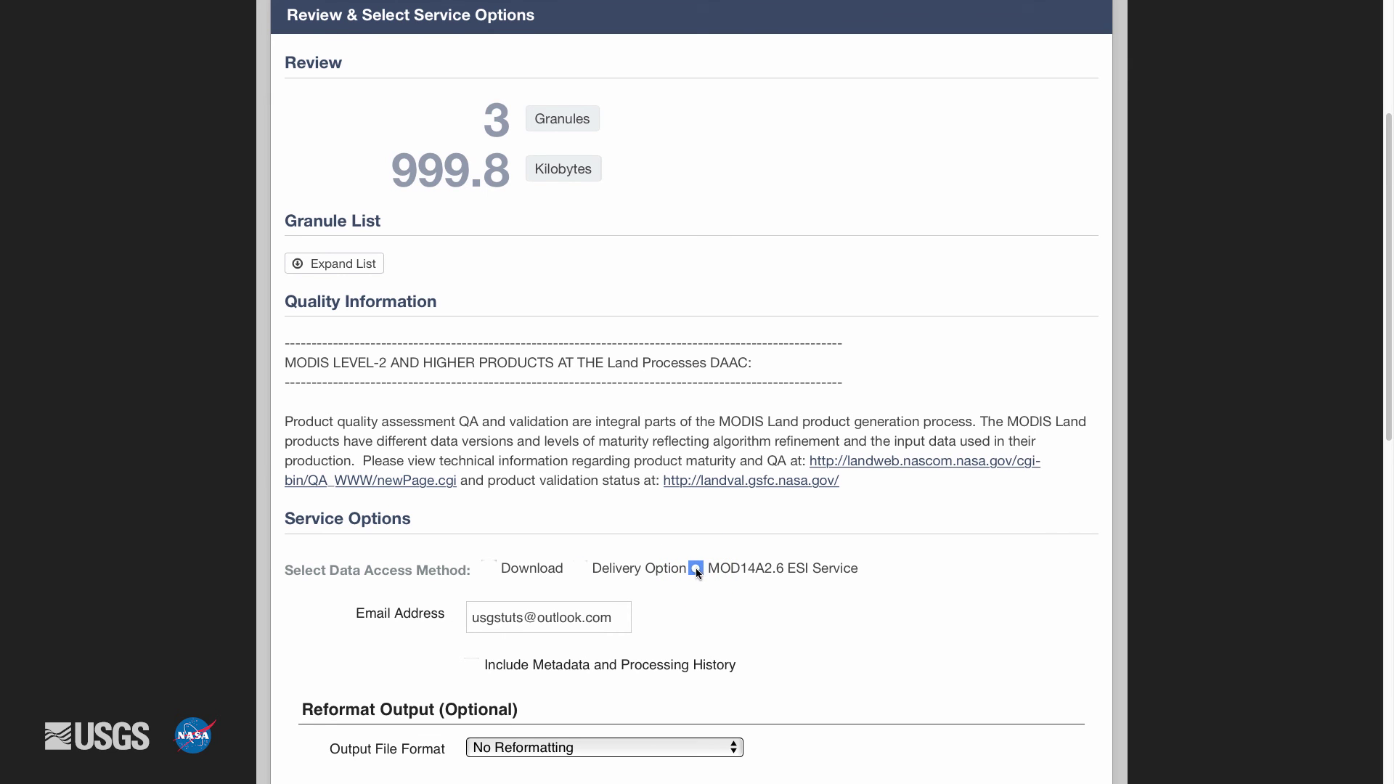
{"action": "scroll", "coordinate": [789, 615], "scroll_direction": "down", "scroll_amount": 6}
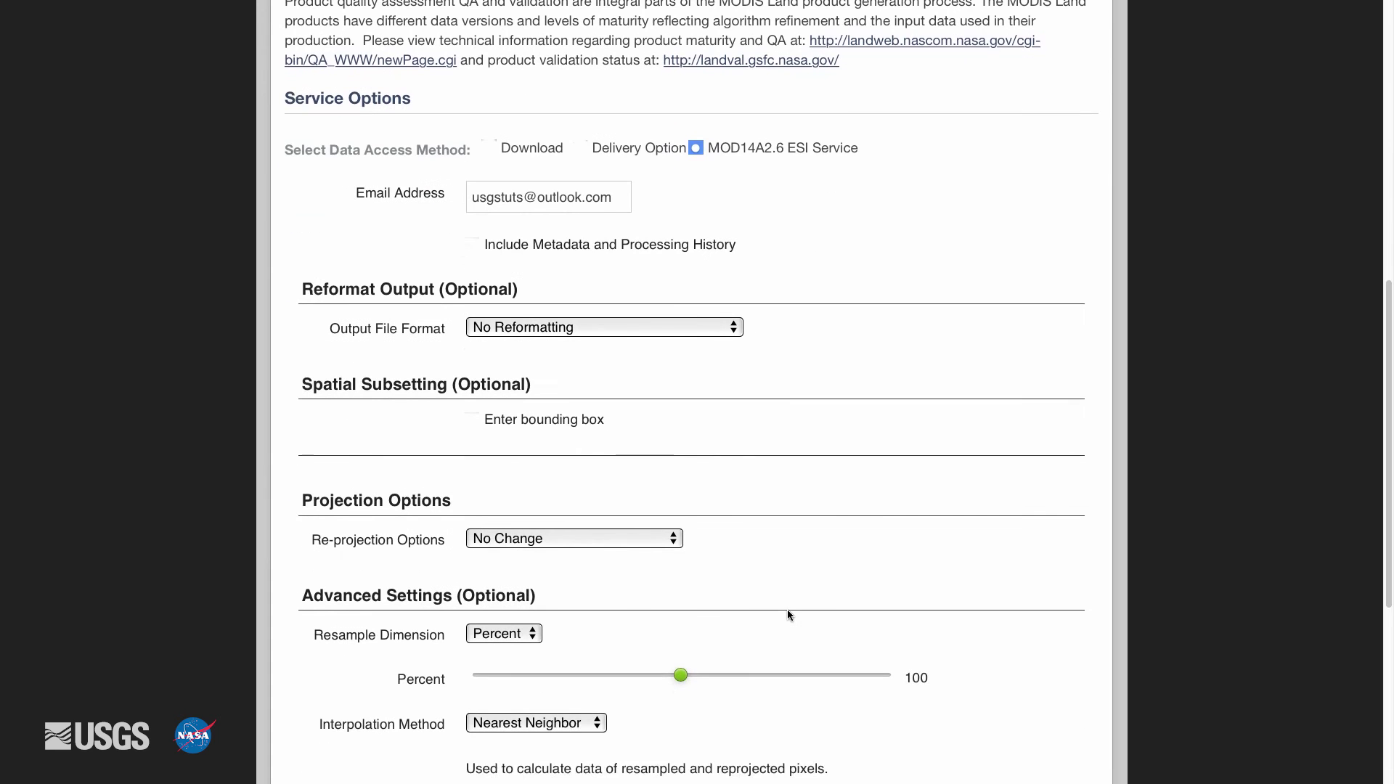
Step: Keep the output format at No Reformatting and re-projection at No Change
{"action": "left_click", "coordinate": [725, 327]}
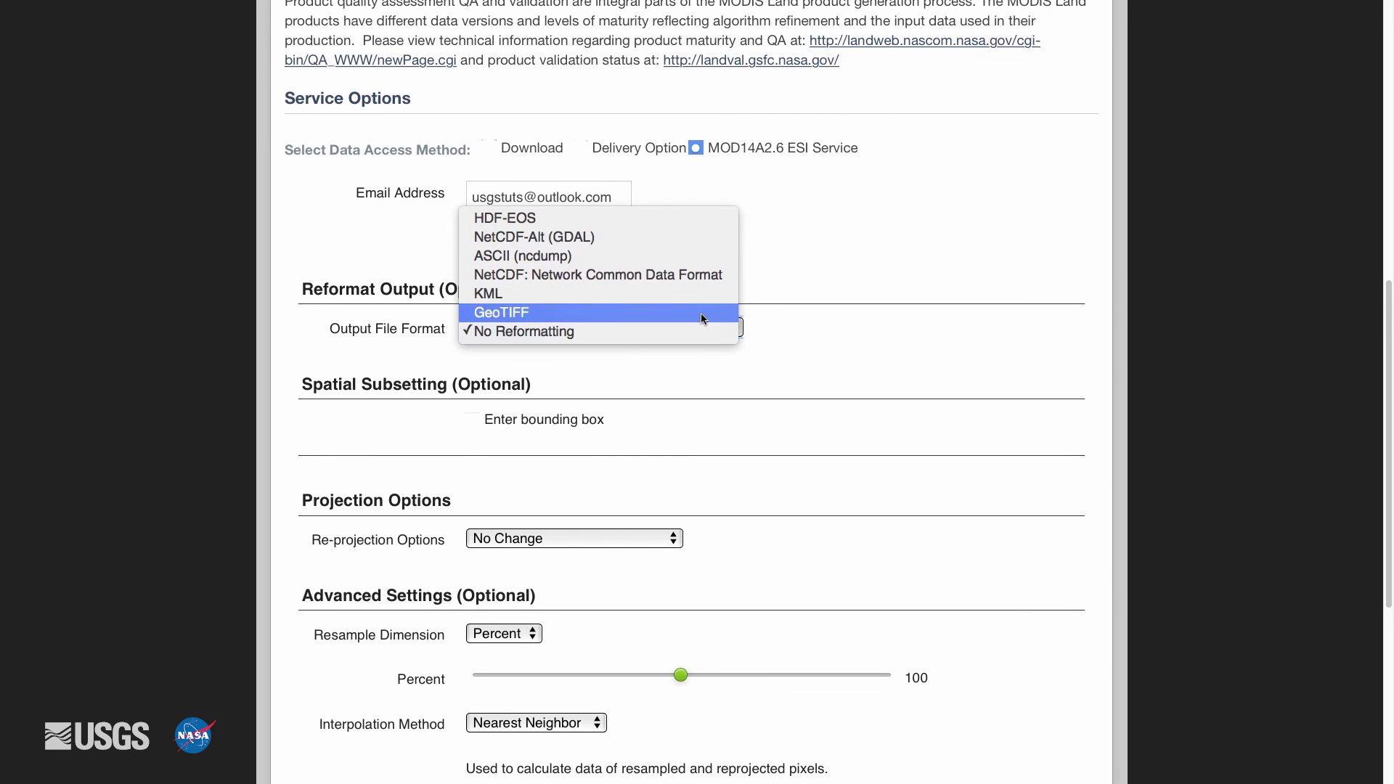
{"action": "left_click", "coordinate": [780, 537]}
{"action": "left_click", "coordinate": [672, 538]}
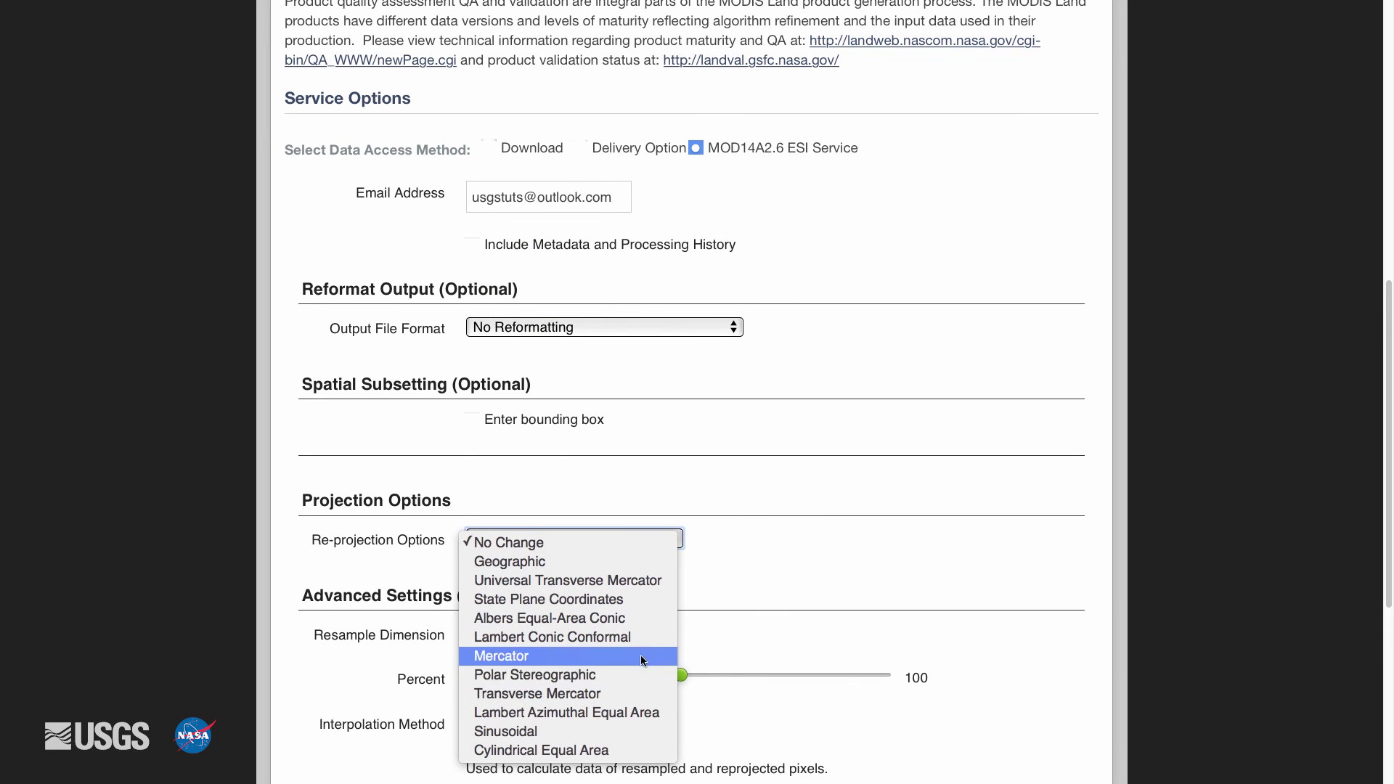
{"action": "left_click", "coordinate": [729, 585]}
{"action": "scroll", "coordinate": [729, 586], "scroll_direction": "down", "scroll_amount": 5}
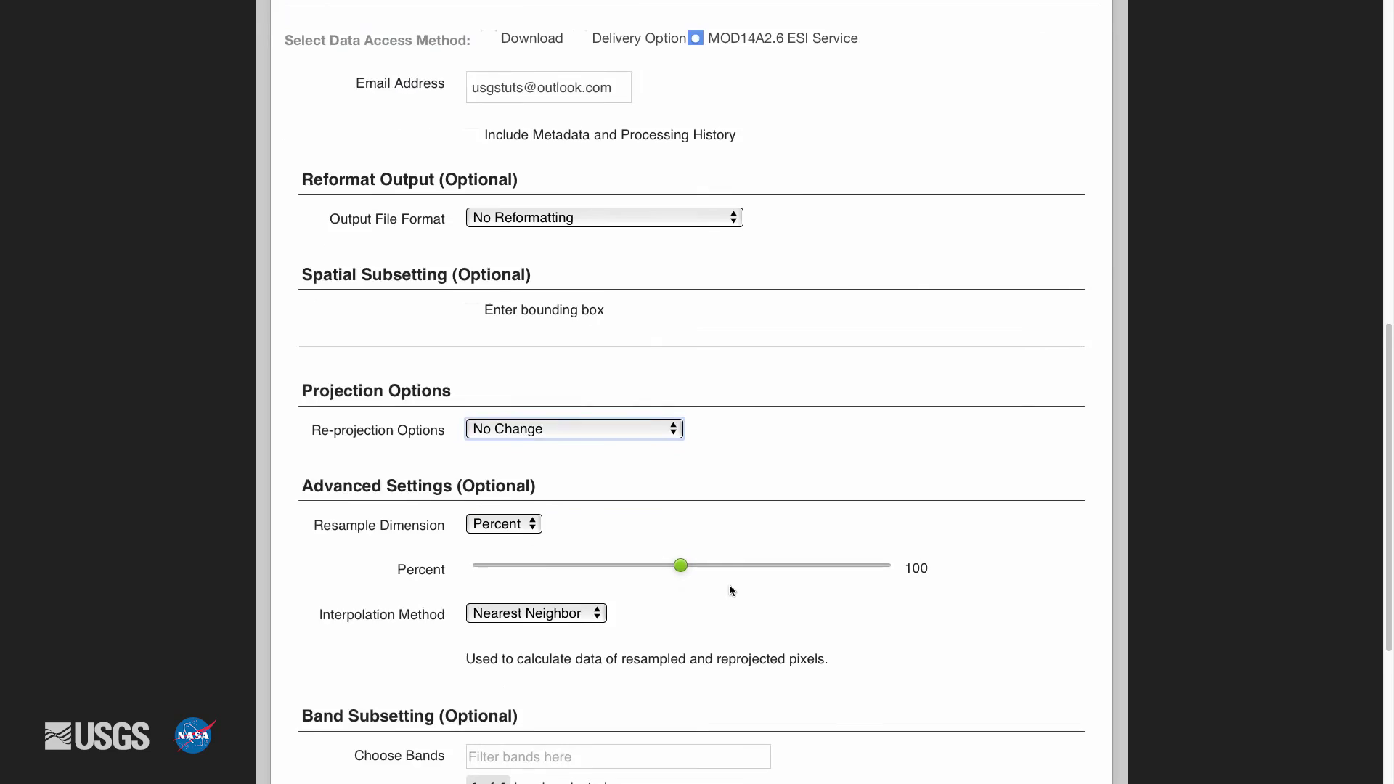
{"action": "scroll", "coordinate": [775, 544], "scroll_direction": "down", "scroll_amount": 5}
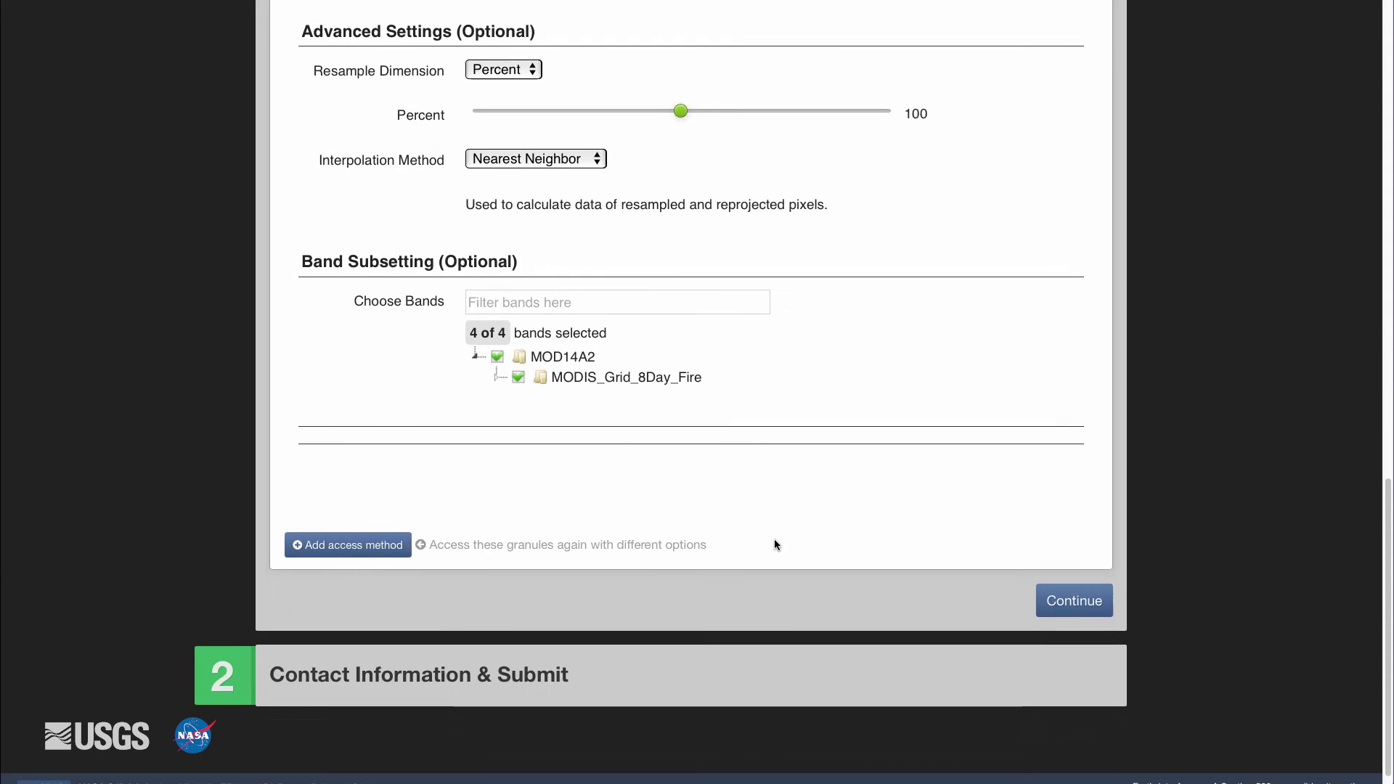
Step: Submit the order, then open the order-complete email in Outlook
{"action": "left_click", "coordinate": [1079, 604]}
{"action": "left_click", "coordinate": [1081, 533]}
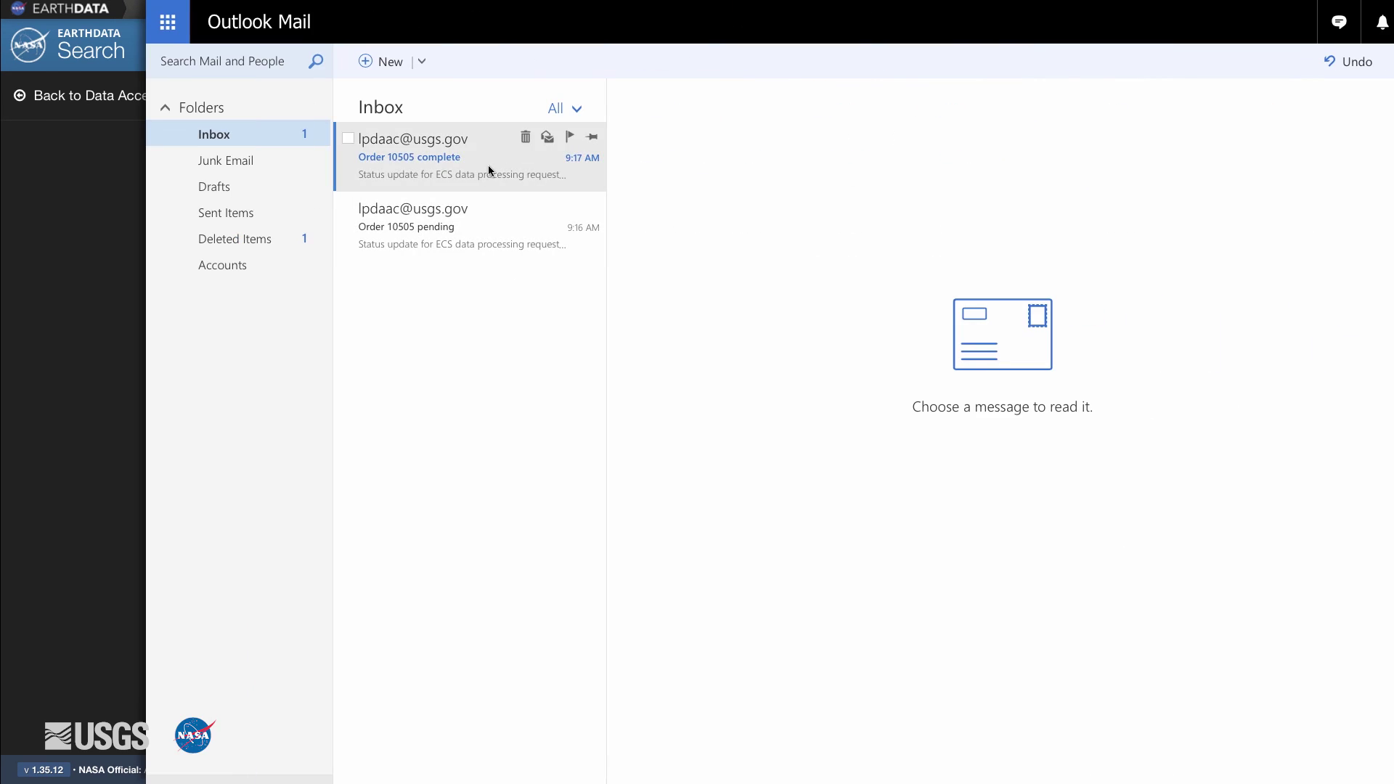
{"action": "left_click", "coordinate": [488, 170]}
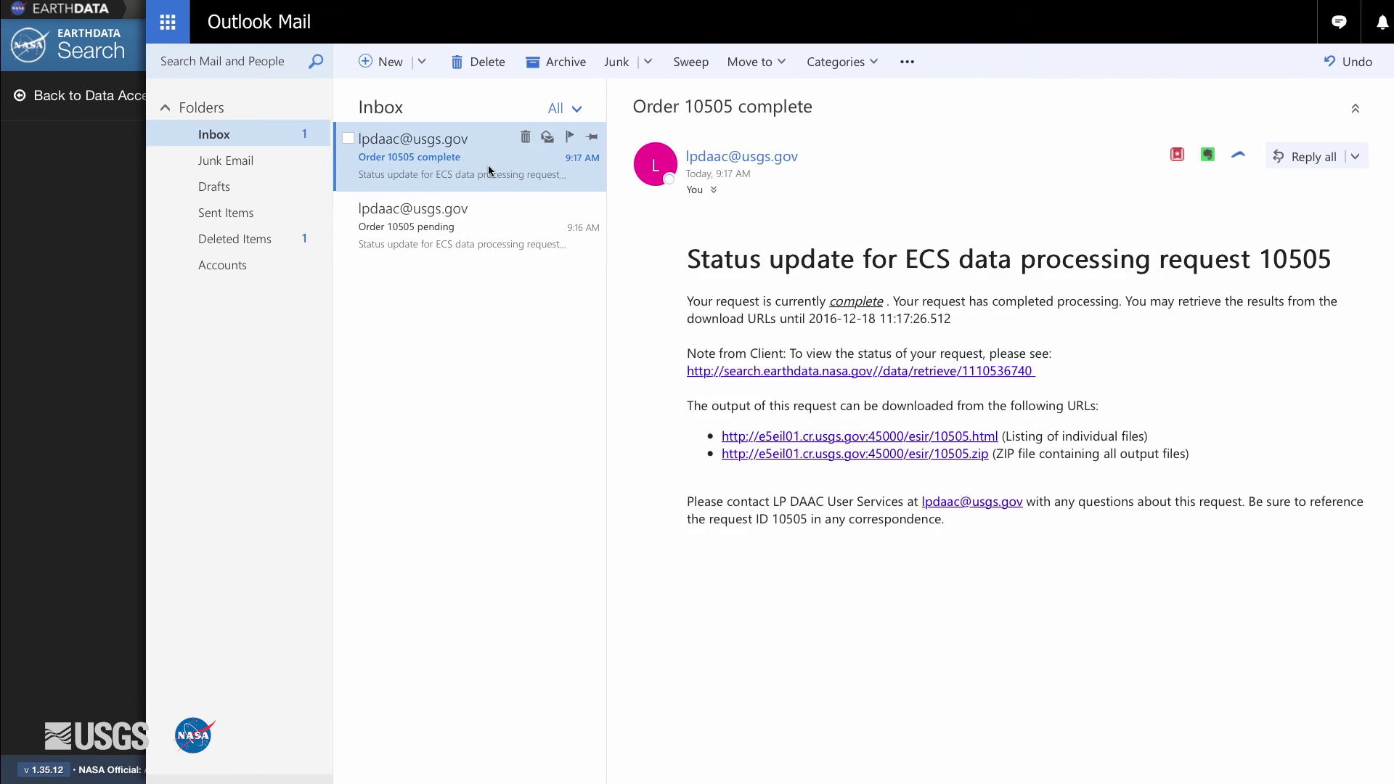